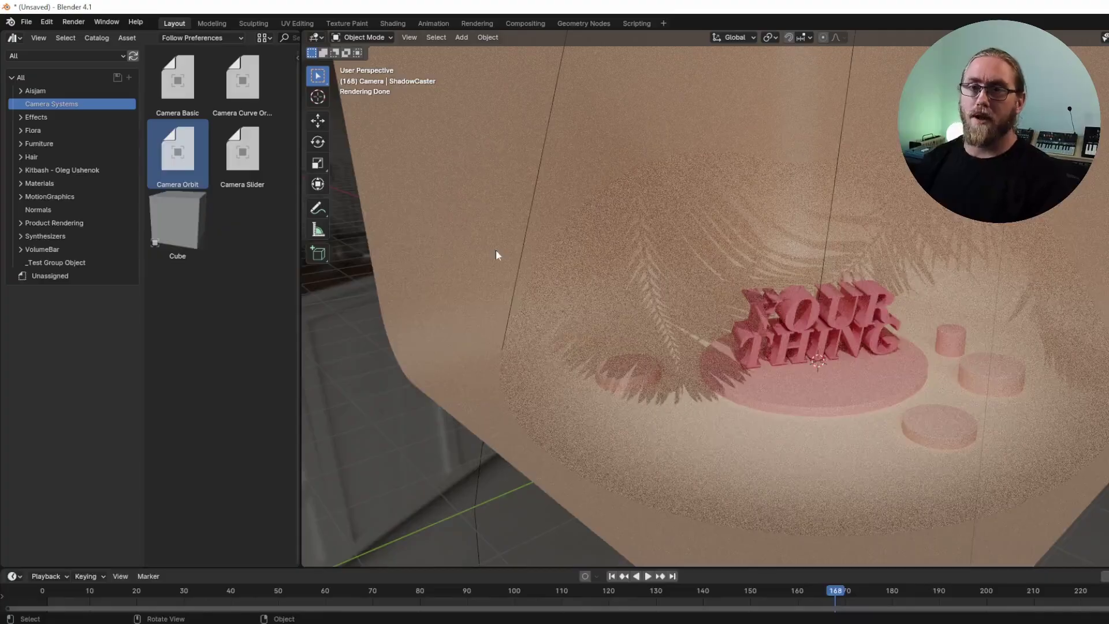
# Drop the Camera Orbit rig onto the YOUR THING text and look through its camera.
pyautogui.moveTo(177, 151); pyautogui.dragTo(821, 379)
pyautogui.moveTo(748, 402); pyautogui.dragTo(840, 367)
pyautogui.press('KP_0')
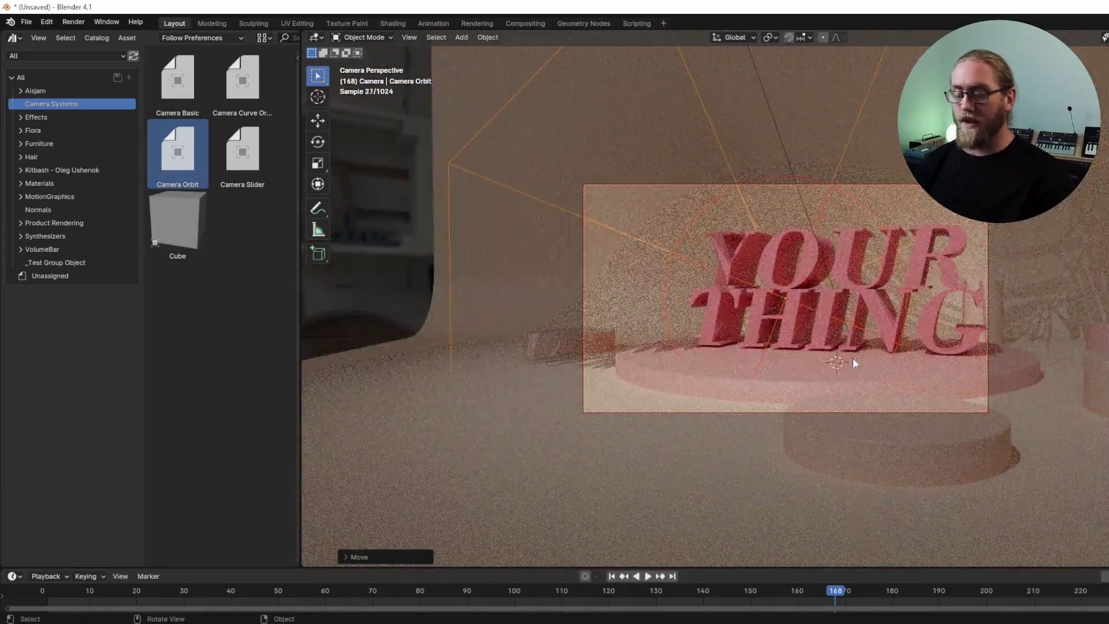
# Keyframe the orbit rig at frames 0 and 28, then play the orbit animation.
pyautogui.click(27, 602)
pyautogui.press('space')
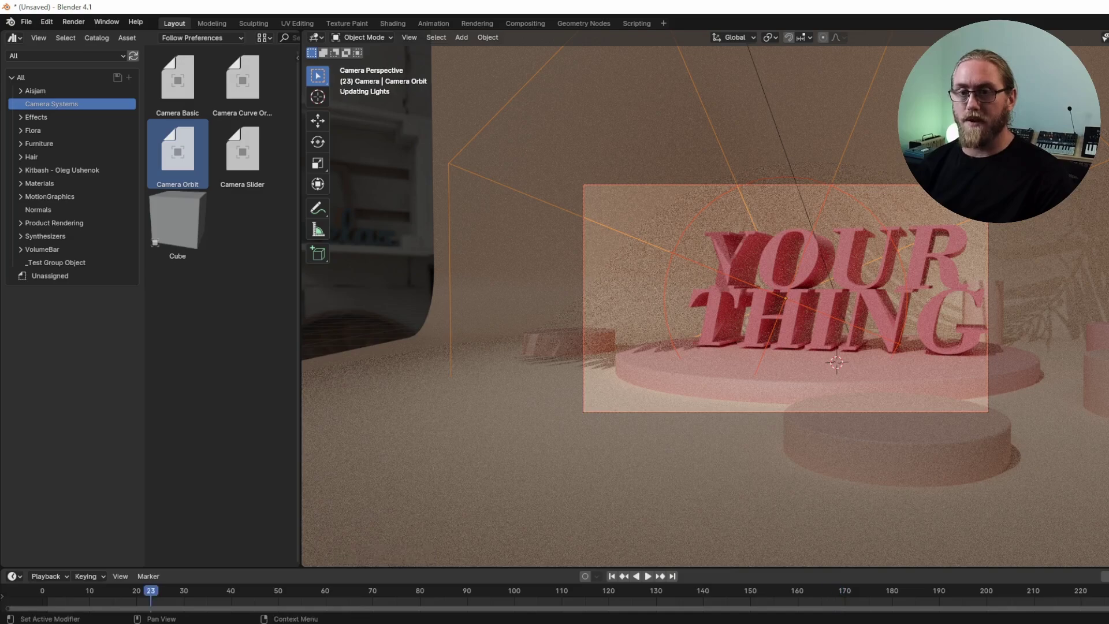
pyautogui.click(43, 592)
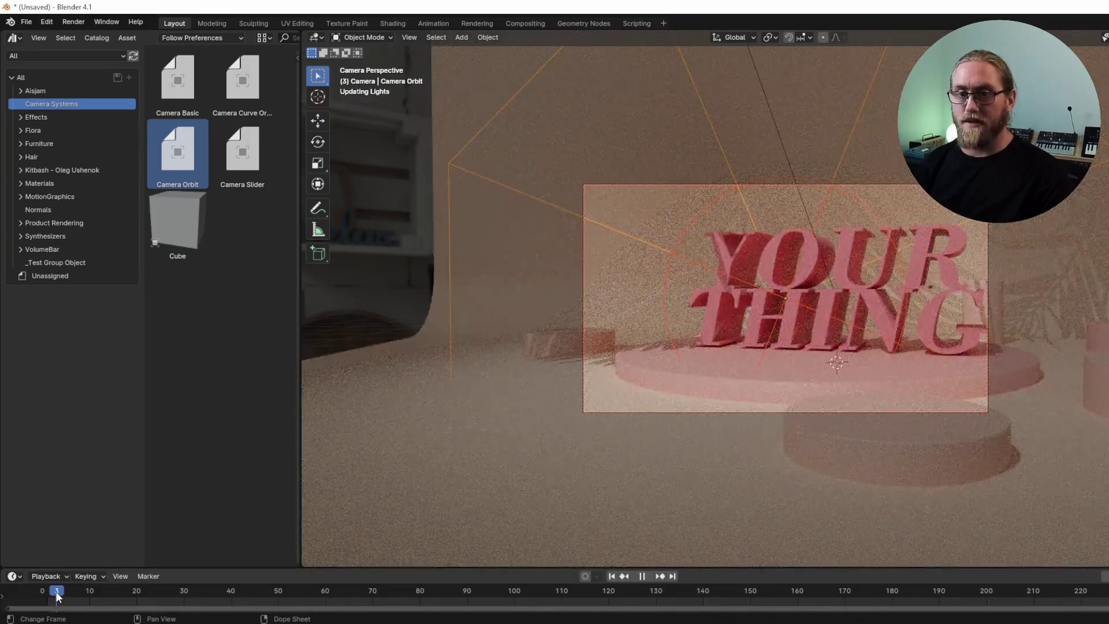
pyautogui.press('i')
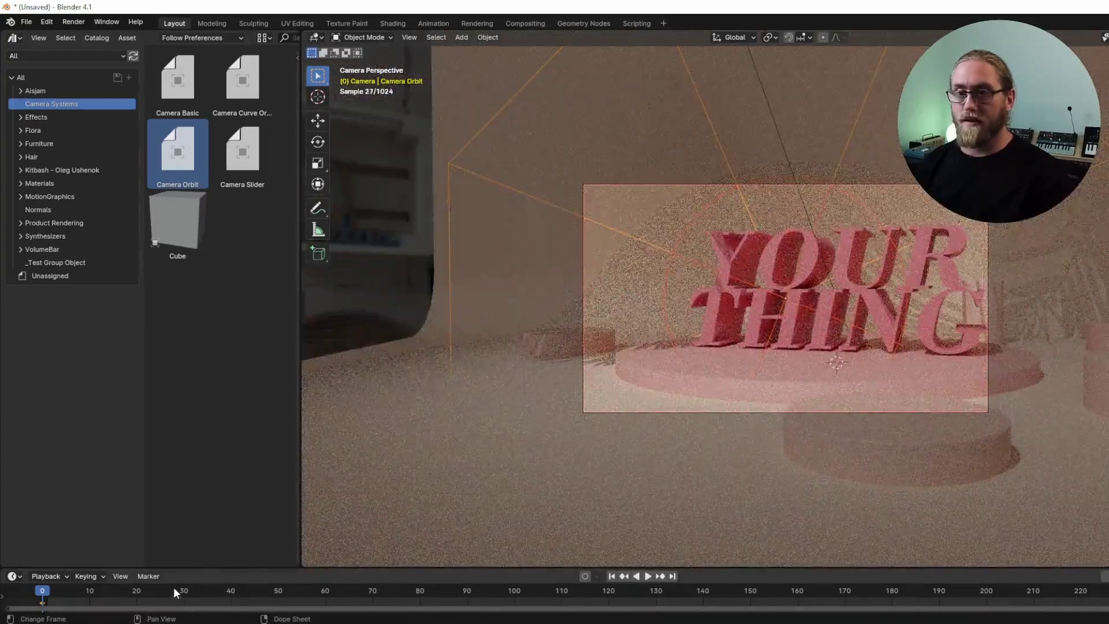
pyautogui.press('Up')
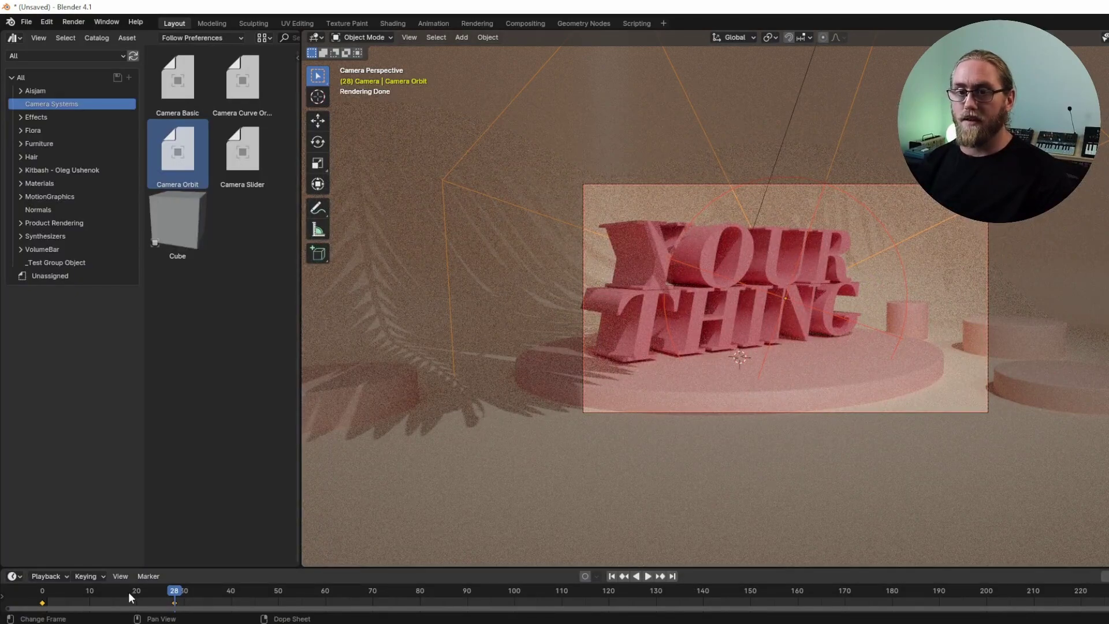
pyautogui.moveTo(129, 595); pyautogui.dragTo(53, 595)
pyautogui.press('space')
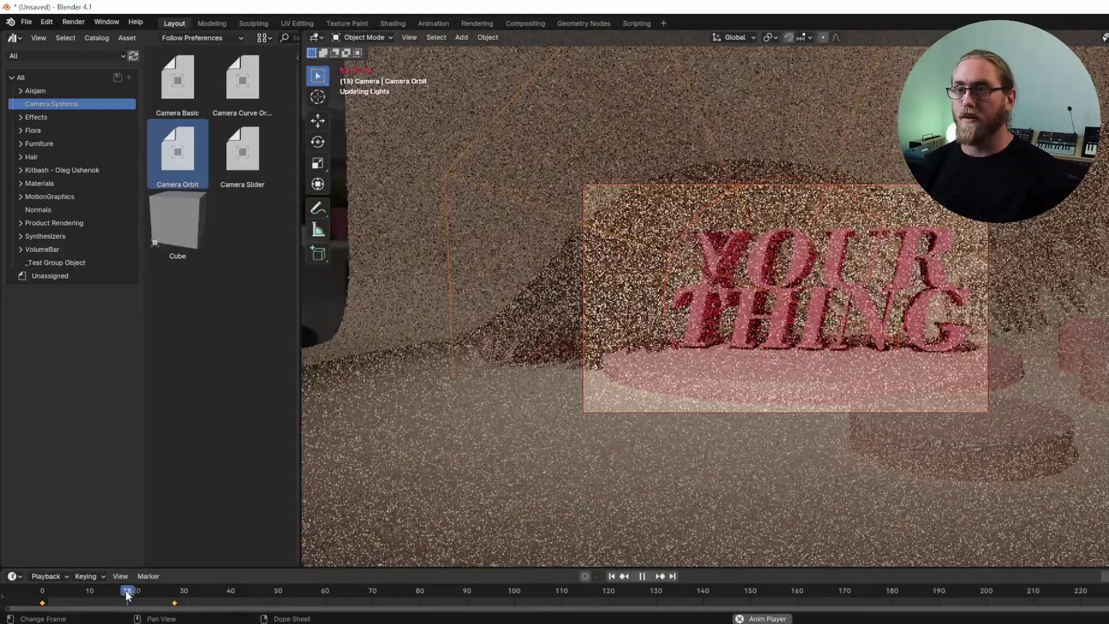
pyautogui.press('space')
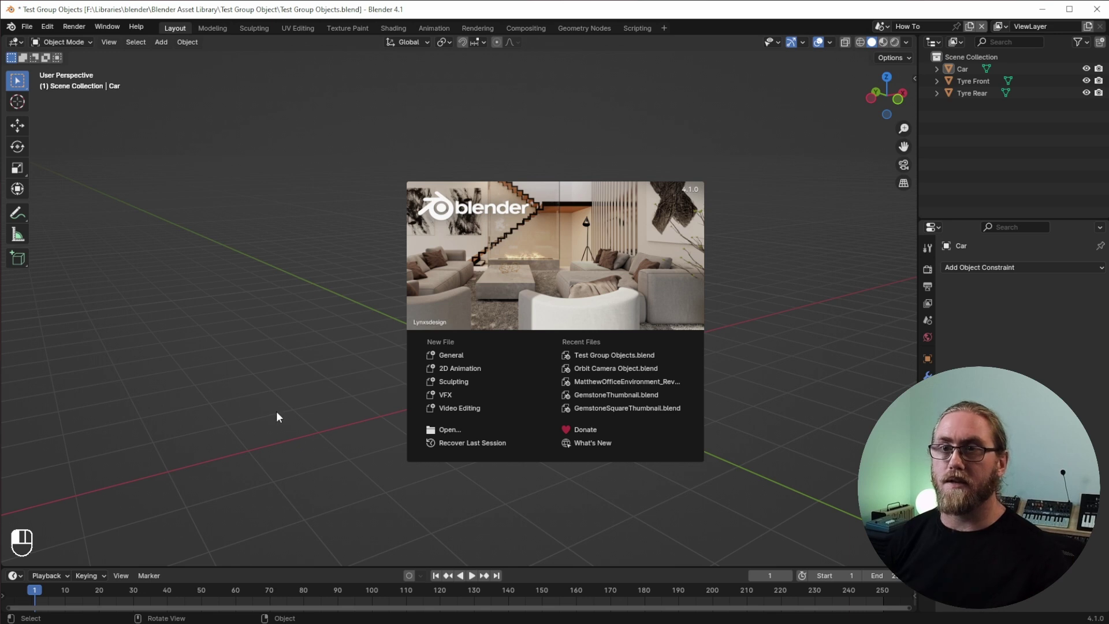
# Dismiss the splash screen, then orbit and pan the view to frame the car and tyres.
pyautogui.click(280, 412)
pyautogui.moveTo(494, 431); pyautogui.dragTo(573, 421, button='middle')
pyautogui.keyDown('shift'); pyautogui.moveTo(595, 374); pyautogui.dragTo(490, 405, button='middle'); pyautogui.keyUp('shift')
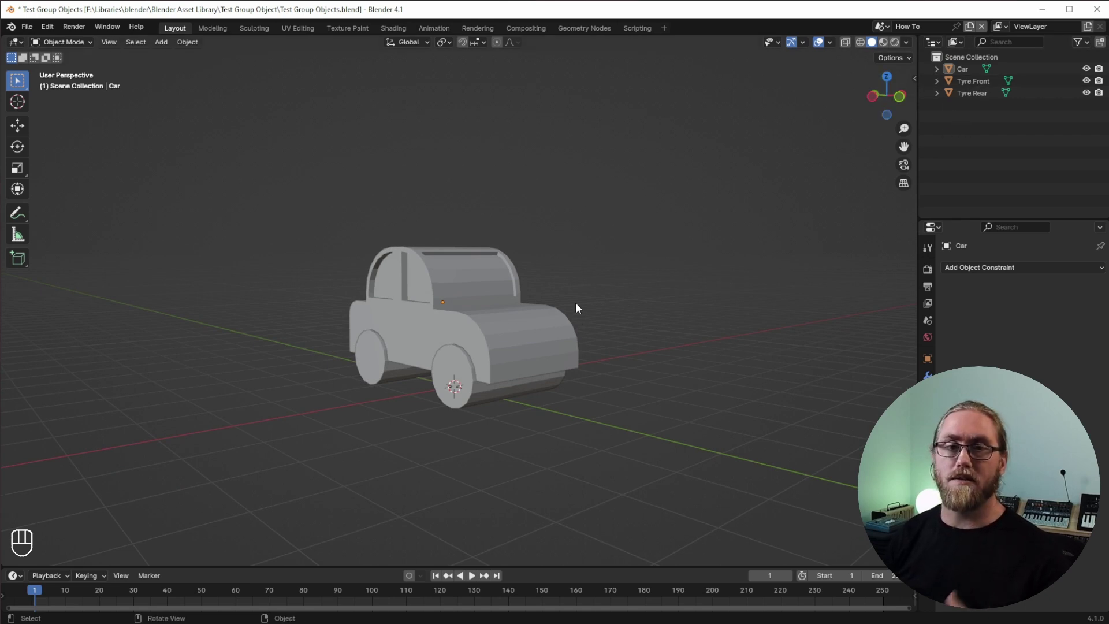
pyautogui.moveTo(414, 278); pyautogui.dragTo(466, 398, button='middle')
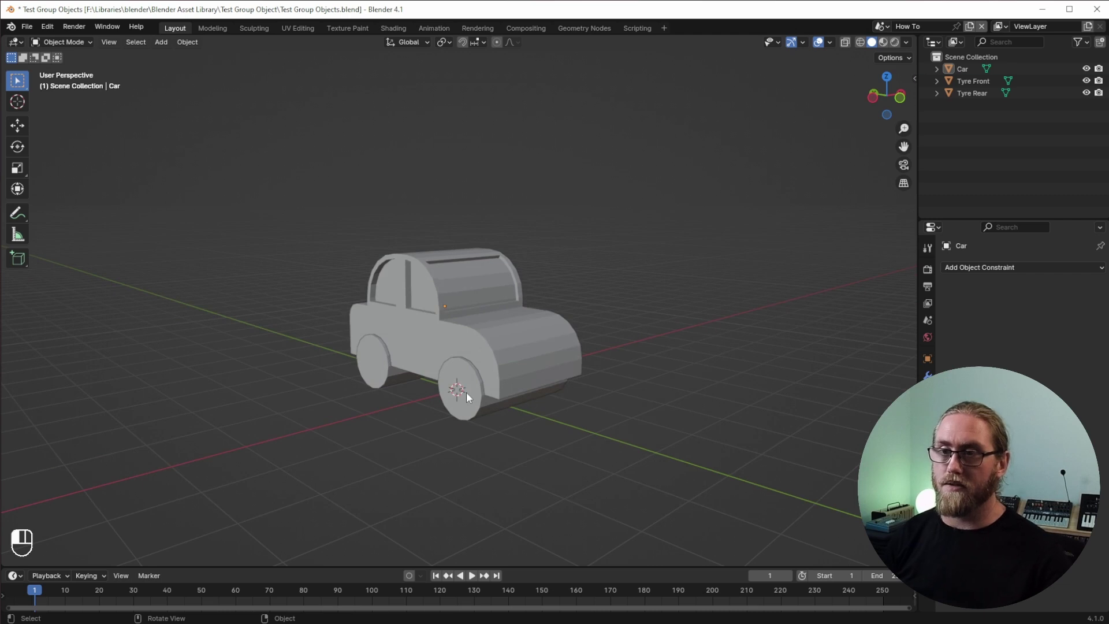
# Parent Tyre Front and Tyre Rear to the Car body with Ctrl+P > Object.
pyautogui.click(467, 391)
pyautogui.keyDown('shift'); pyautogui.click(373, 378); pyautogui.keyUp('shift')
pyautogui.keyDown('shift'); pyautogui.click(417, 322); pyautogui.keyUp('shift')
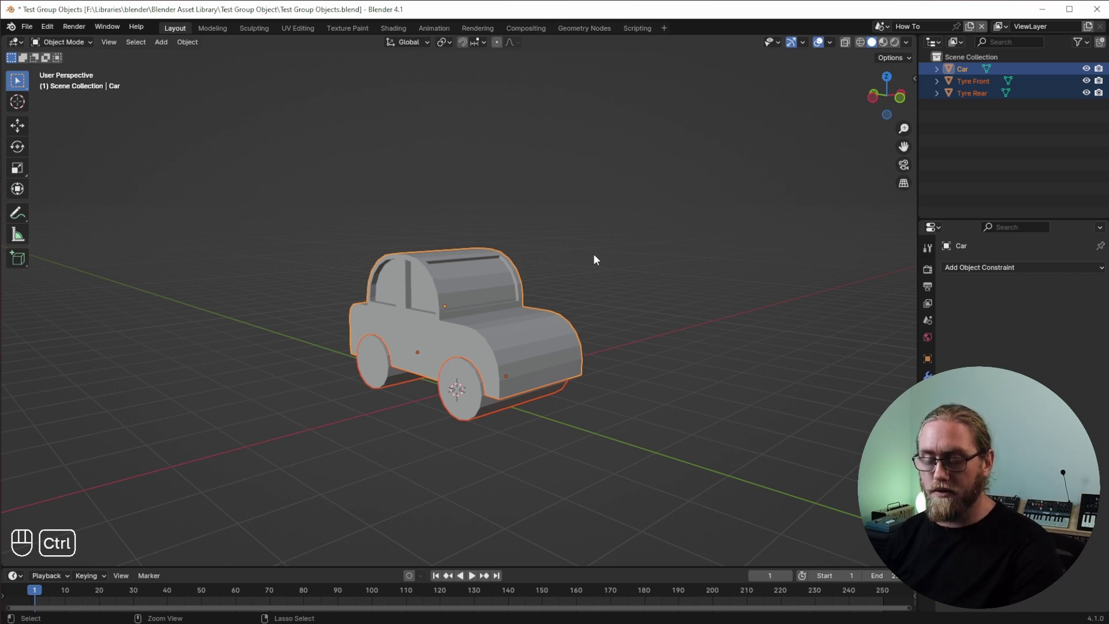
pyautogui.hotkey('ctrl', 'p')
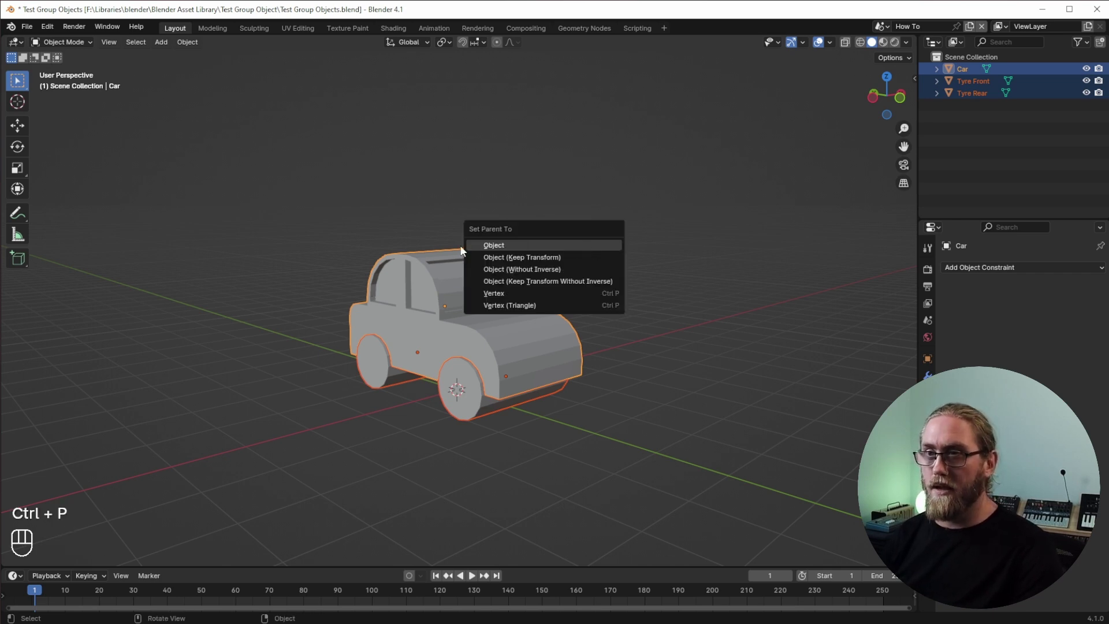
pyautogui.click(494, 246)
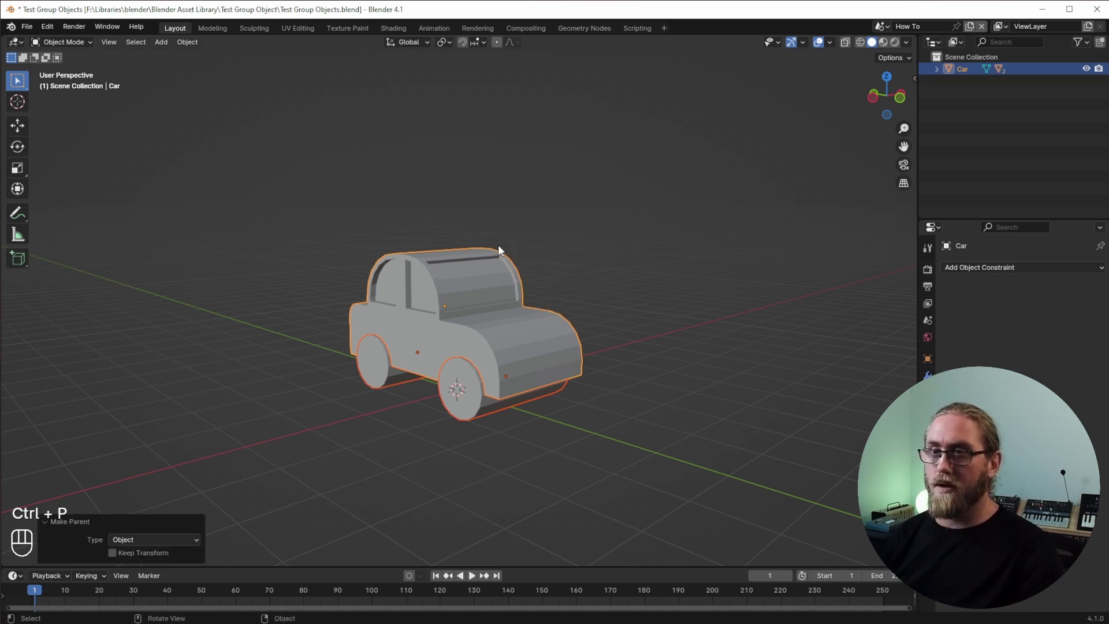
# Expand Car in the Outliner, select everything, and show the Object Constraint properties.
pyautogui.click(937, 69)
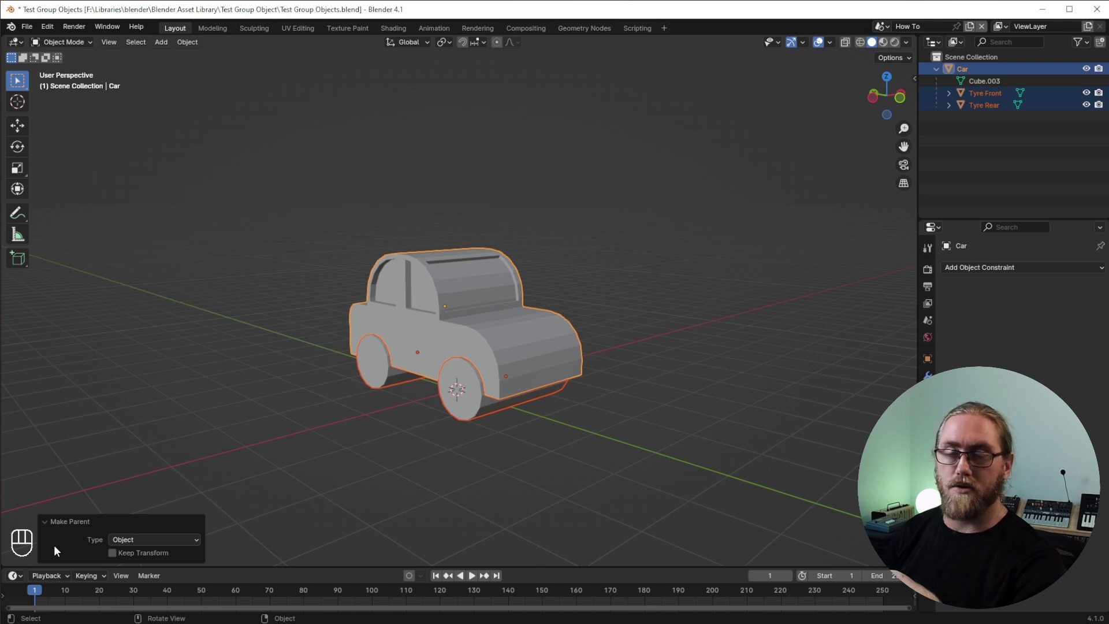
pyautogui.press('a')
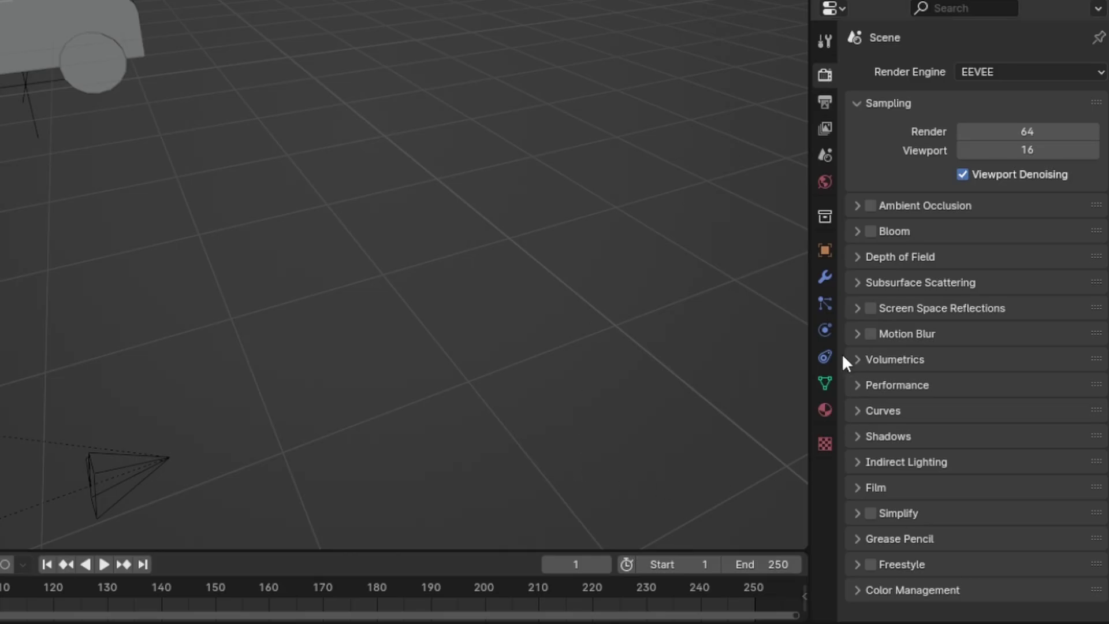
pyautogui.click(823, 357)
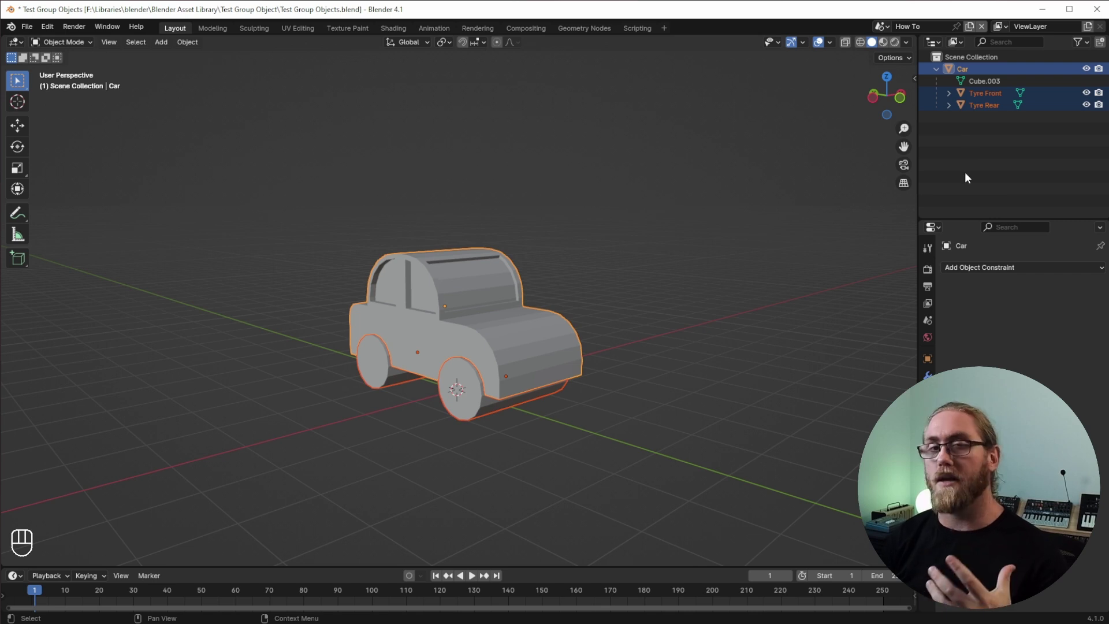
# Add a Copy Location constraint to the Car and duplicate it.
pyautogui.click(969, 69)
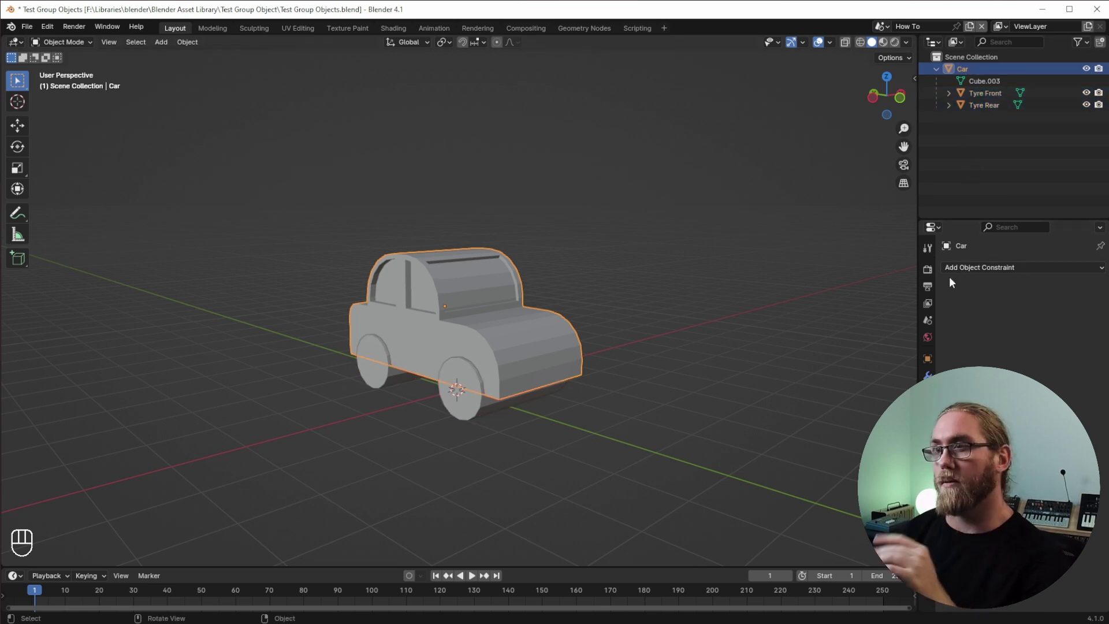
pyautogui.click(995, 268)
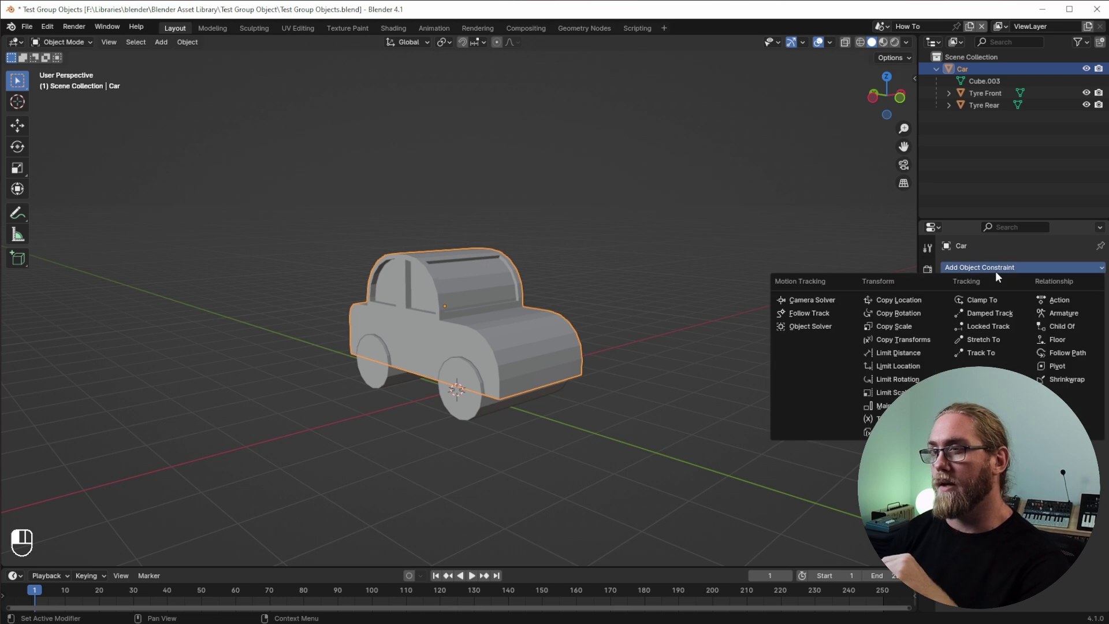
pyautogui.click(893, 302)
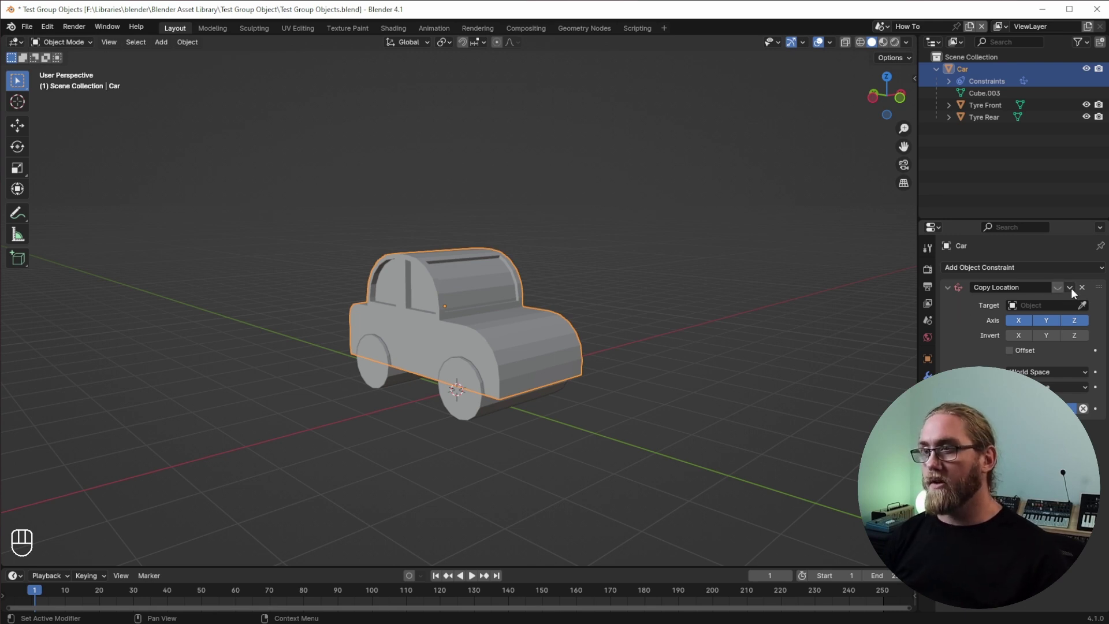
pyautogui.hotkey('shift', 'd')
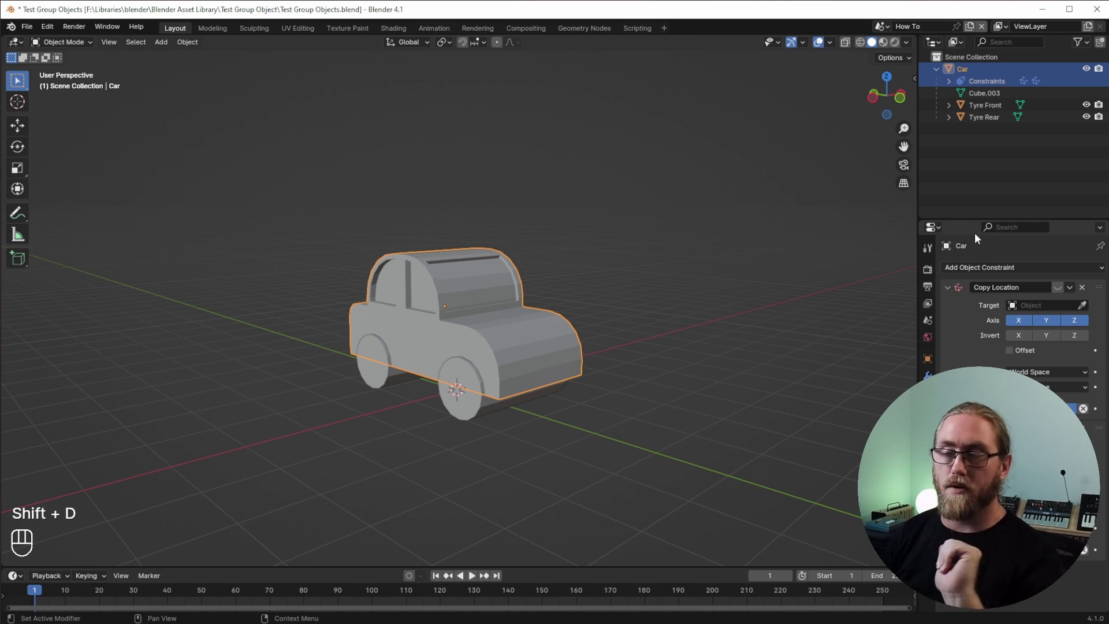
# Target the constraints at Tyre Front and Tyre Rear, naming them FT and RT.
pyautogui.click(1082, 305)
pyautogui.click(989, 105)
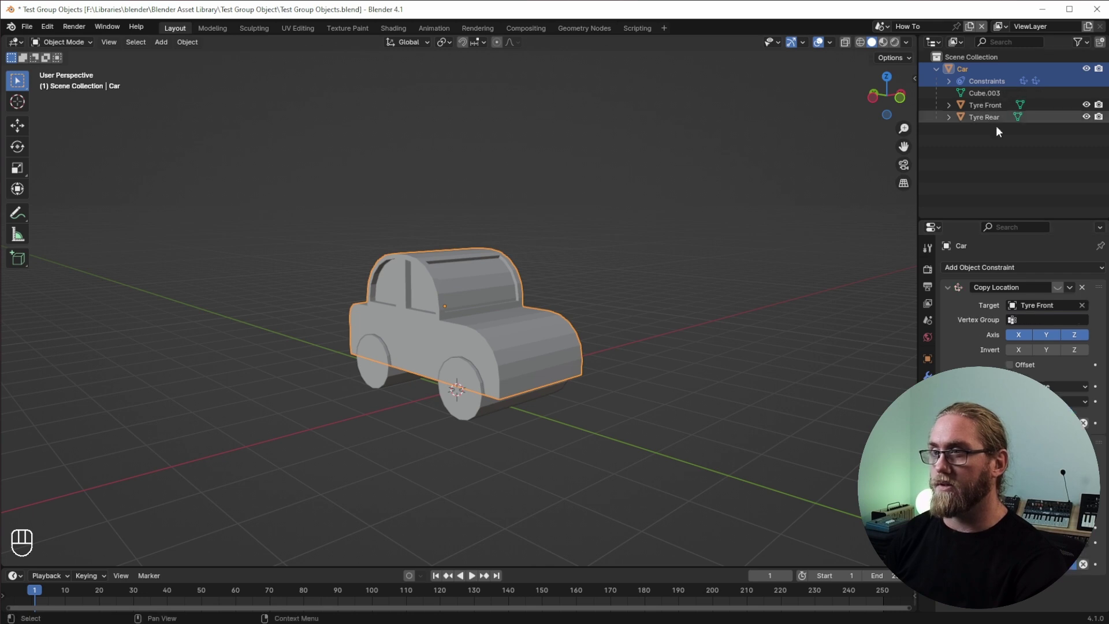
pyautogui.press('e')
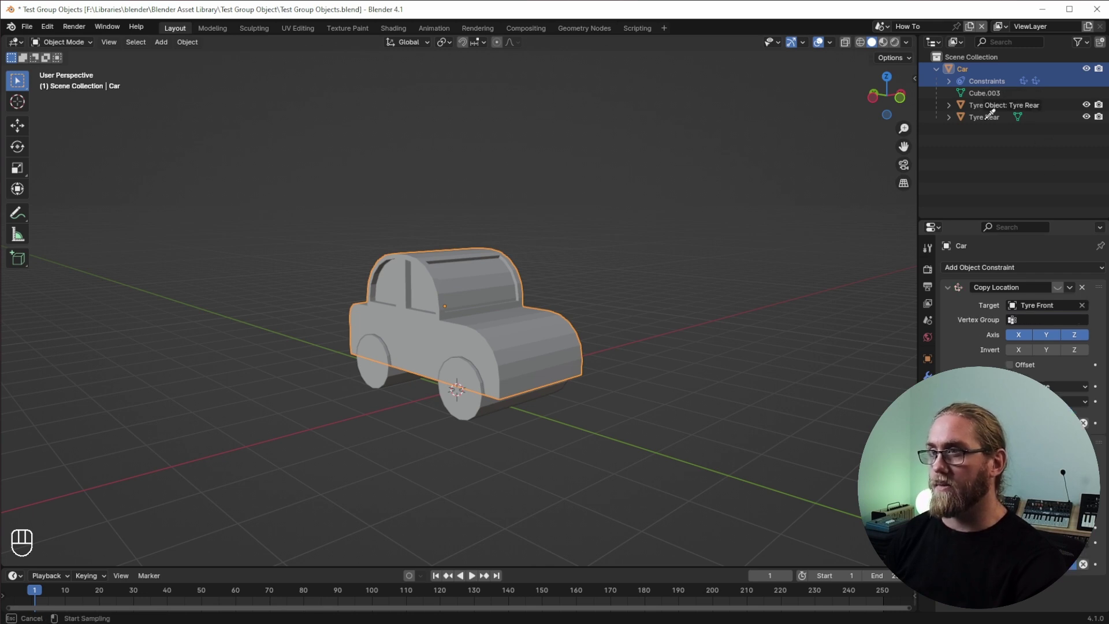
pyautogui.click(992, 116)
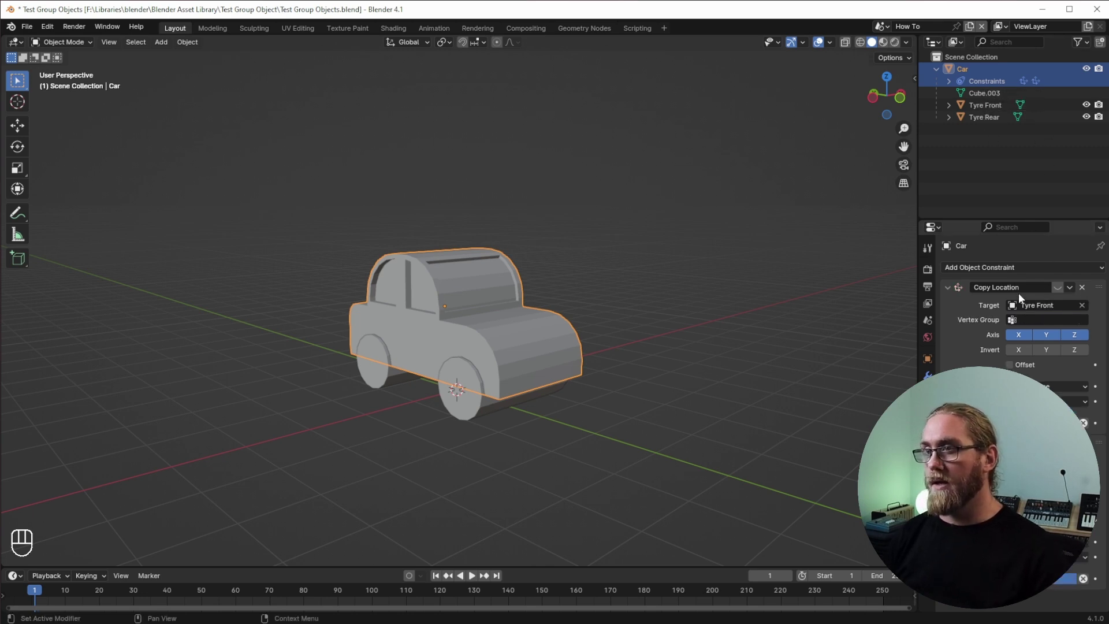
pyautogui.write('FT')
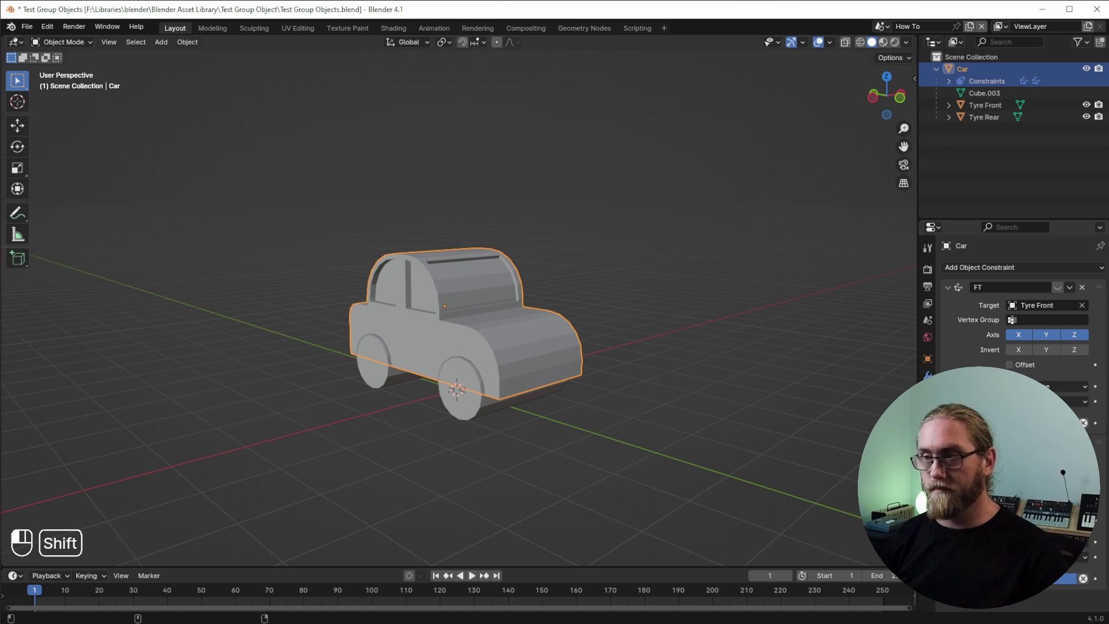
pyautogui.click(947, 287)
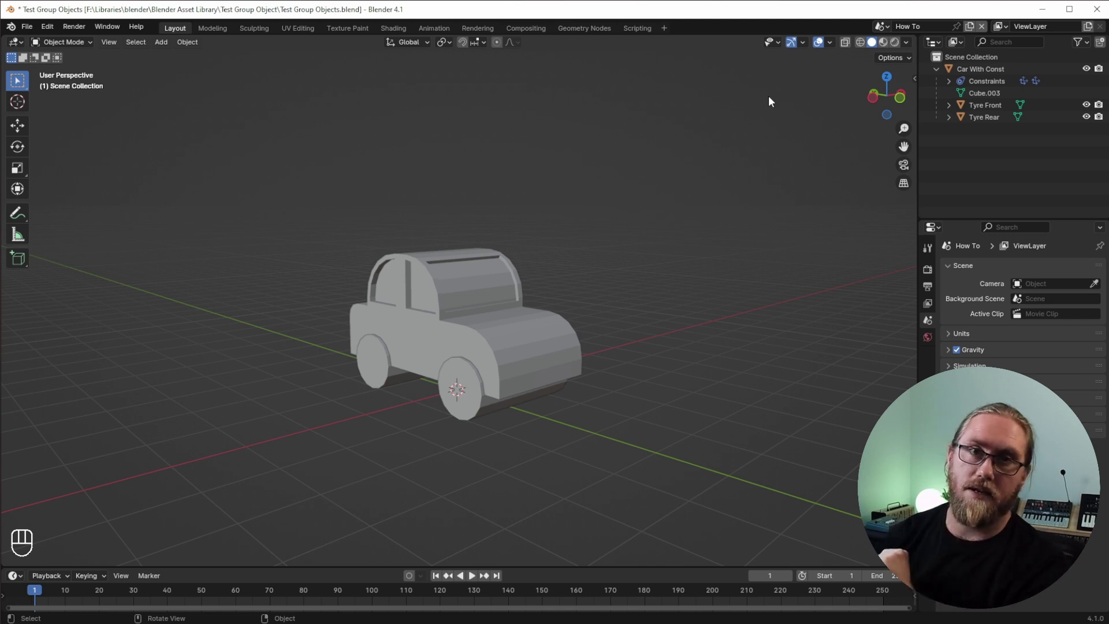
# Put Car With Const into a new collection, then undo it.
pyautogui.rightClick(996, 72)
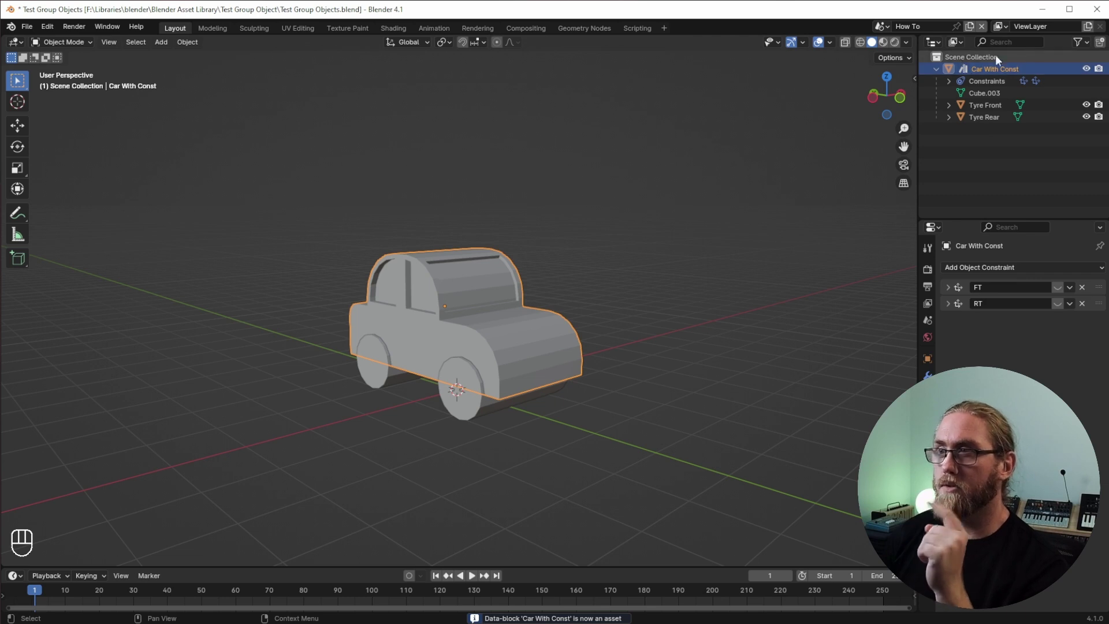
pyautogui.click(1101, 42)
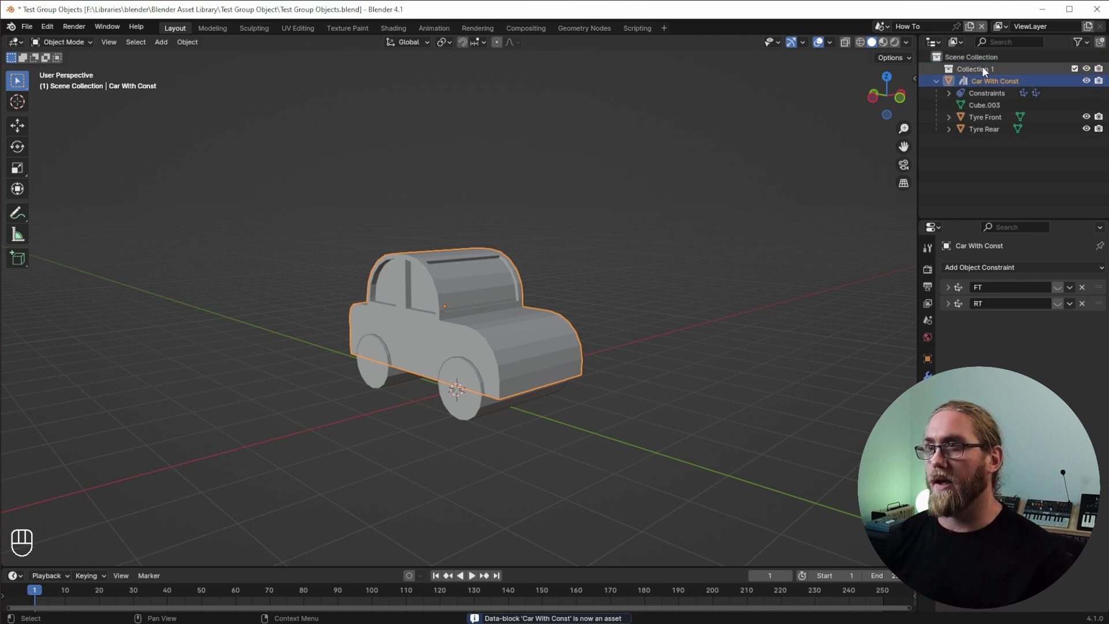
pyautogui.hotkey('ctrl', 'z')
pyautogui.hotkey('ctrl', 'z')
pyautogui.hotkey('ctrl', 'z')
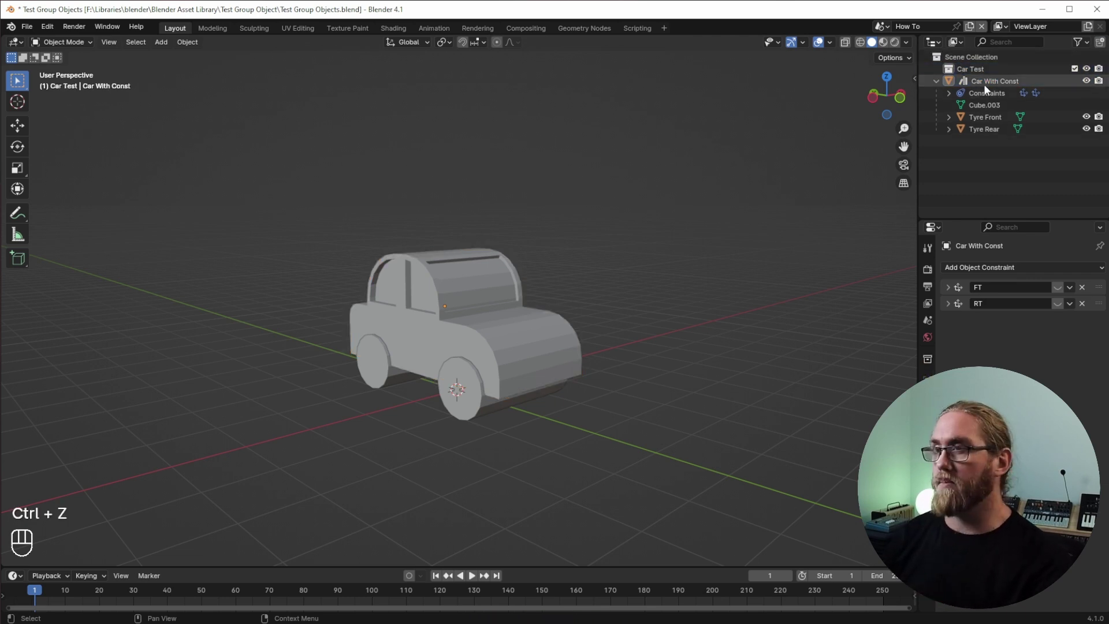
# Select the car with its tyres and mark the Car Test collection as an asset.
pyautogui.rightClick(985, 85)
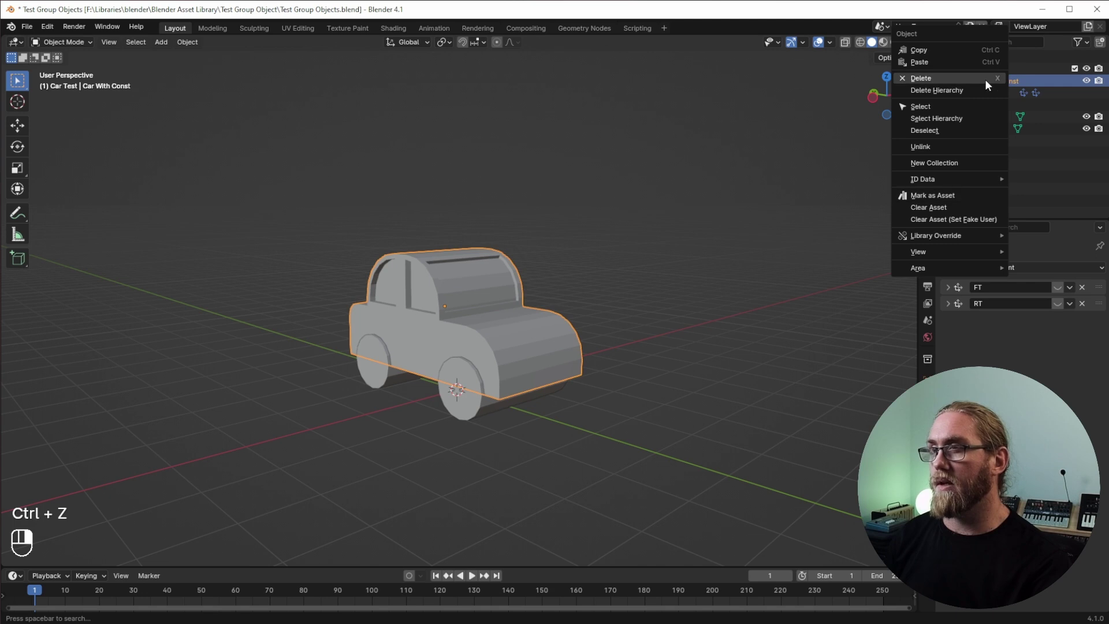
pyautogui.click(952, 118)
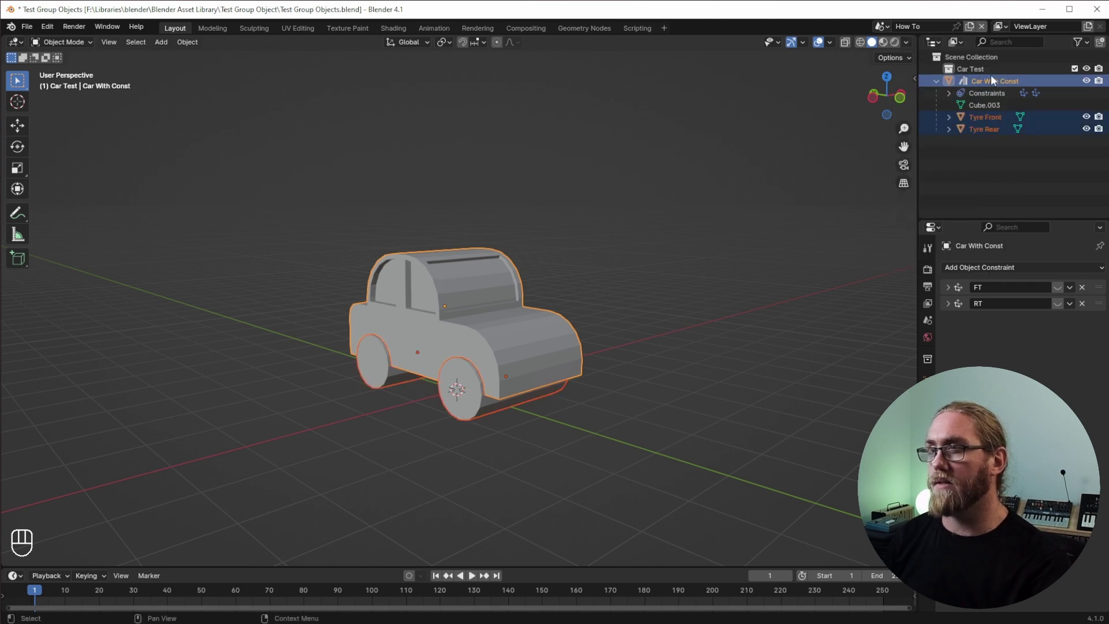
pyautogui.click(937, 69)
pyautogui.click(936, 69)
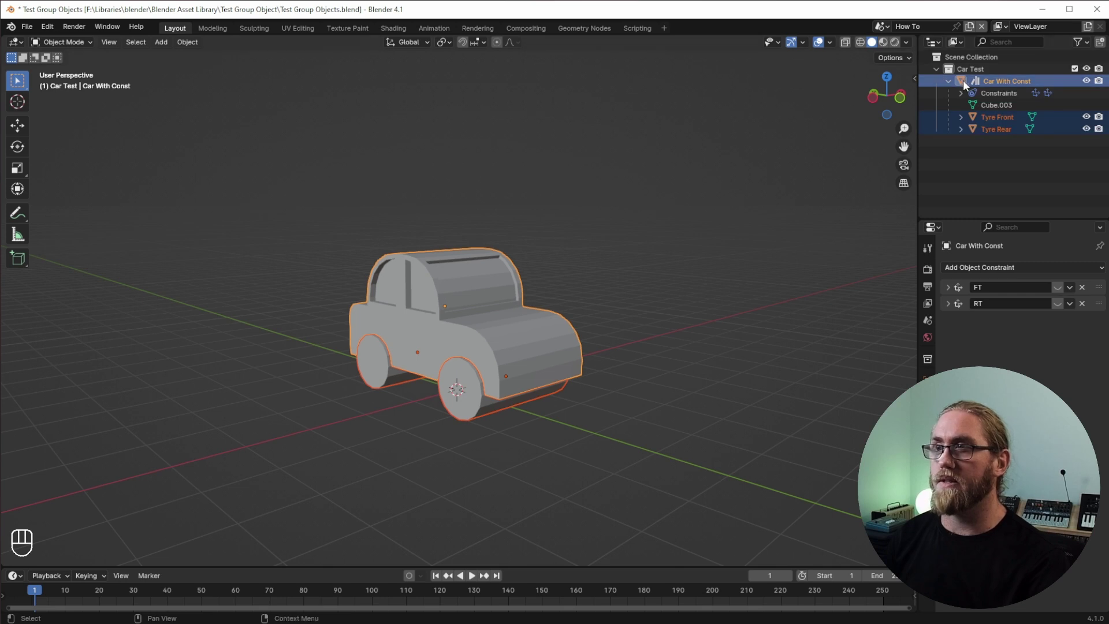
pyautogui.rightClick(972, 69)
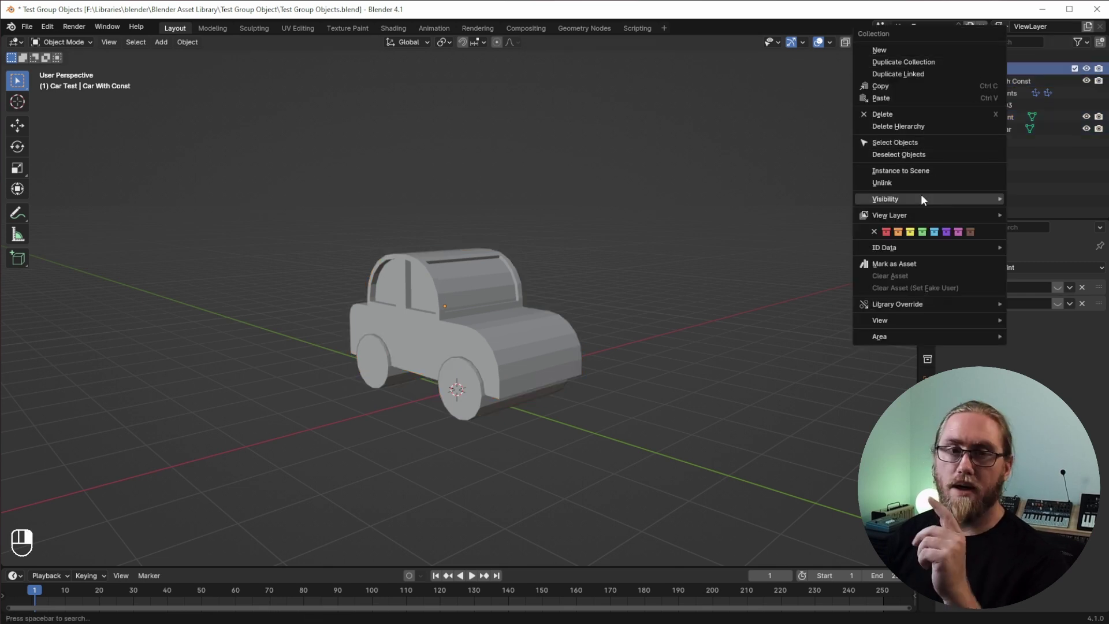
pyautogui.click(914, 264)
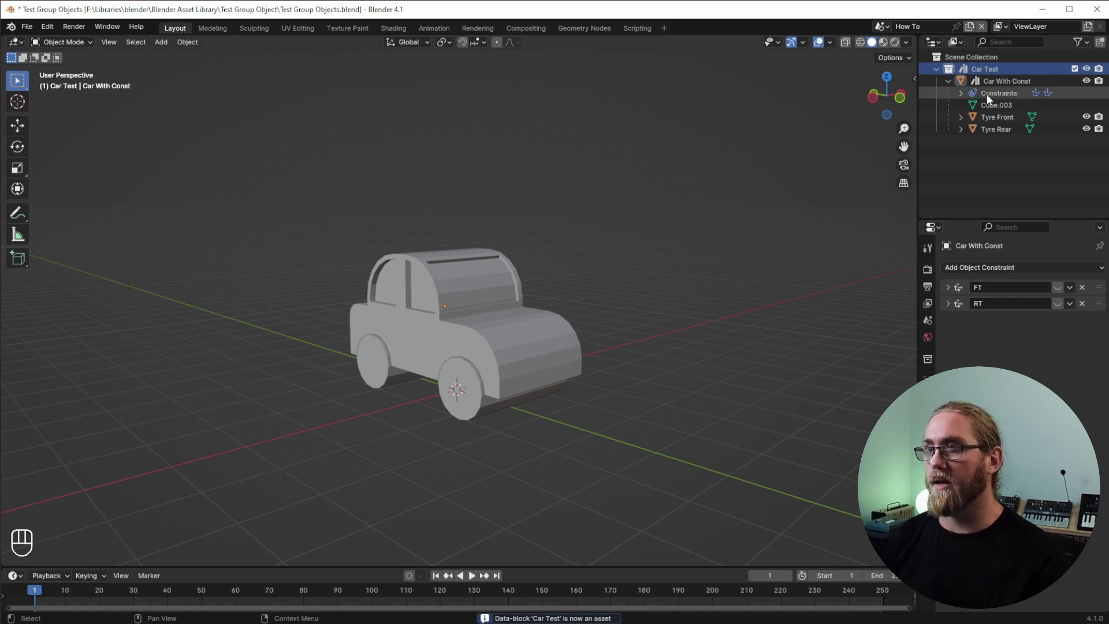
# Switch to the Camera scene and frame the Camera Orbit rig.
pyautogui.click(881, 27)
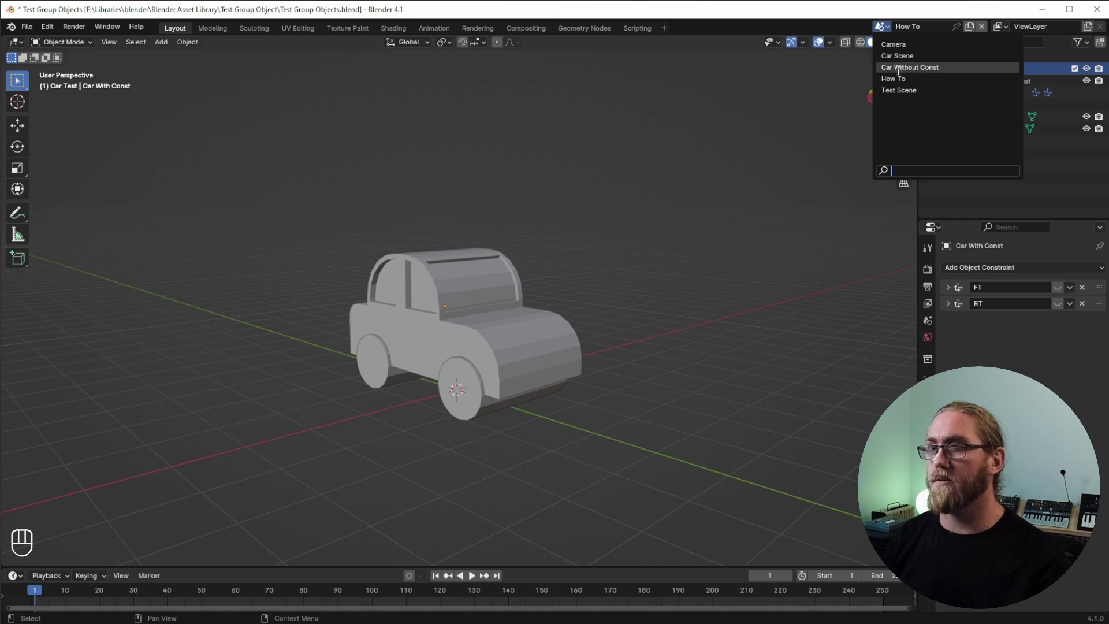
pyautogui.click(902, 45)
pyautogui.moveTo(578, 168); pyautogui.dragTo(569, 368, button='middle')
pyautogui.keyDown('shift'); pyautogui.moveTo(635, 442); pyautogui.dragTo(608, 299, button='middle'); pyautogui.keyUp('shift')
# Test the Focus Object, OrbitObject.001 sphere and Camera Orbit Obj ellipse with move and rotate.
pyautogui.click(564, 279)
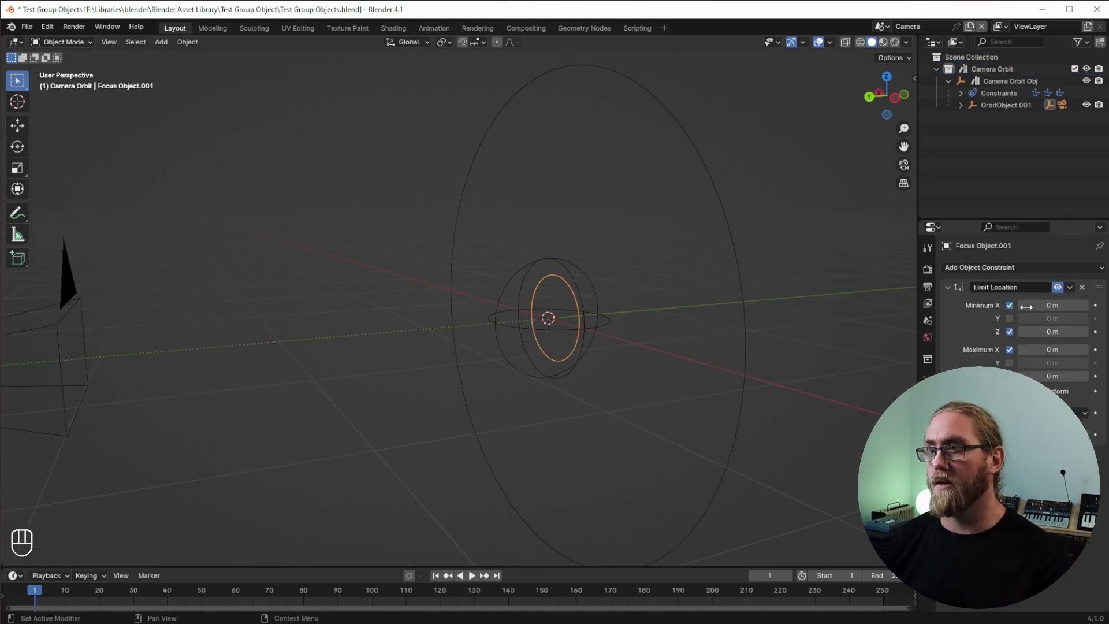
pyautogui.press('g')
pyautogui.click(613, 324)
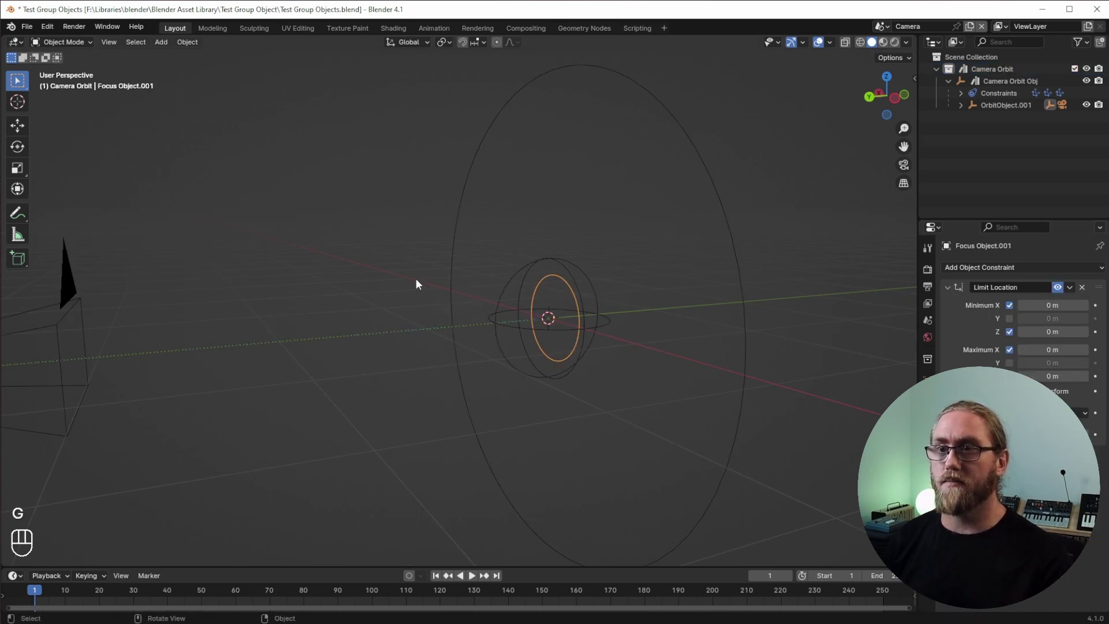
pyautogui.click(510, 283)
pyautogui.press('r')
pyautogui.click(622, 350)
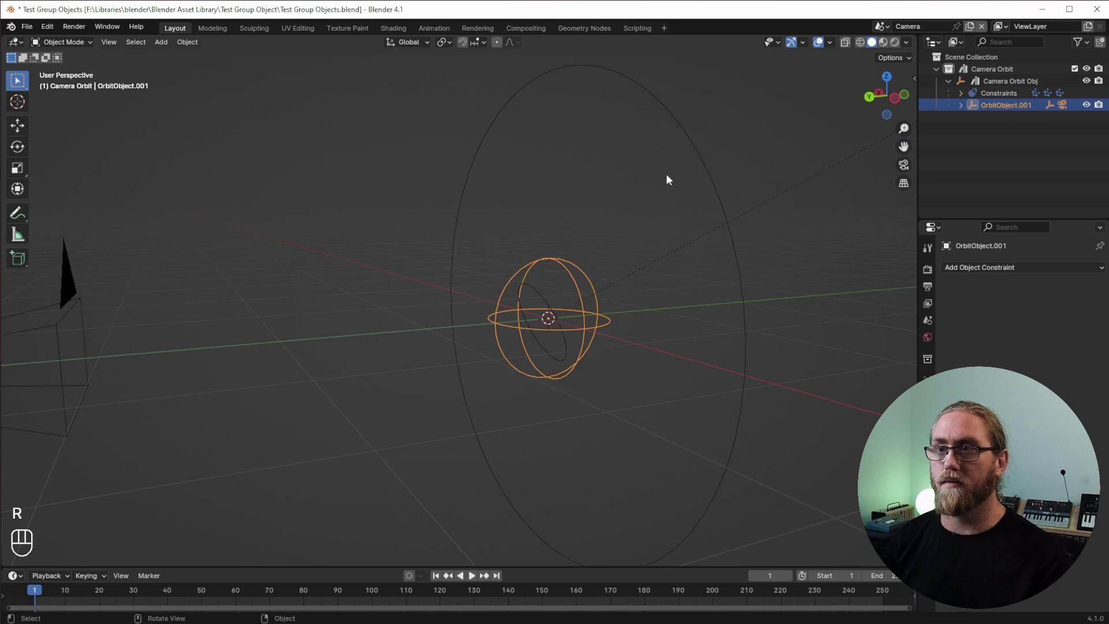
pyautogui.click(691, 165)
pyautogui.press('r')
pyautogui.press('r')
pyautogui.rightClick(314, 249)
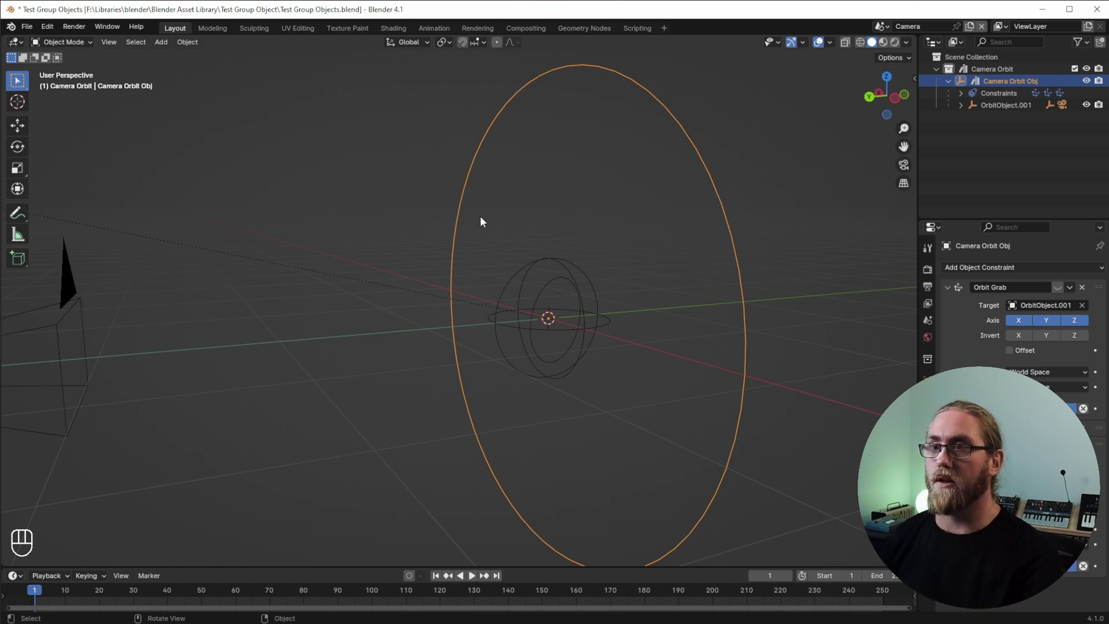
pyautogui.scroll(-5, 497, 299)
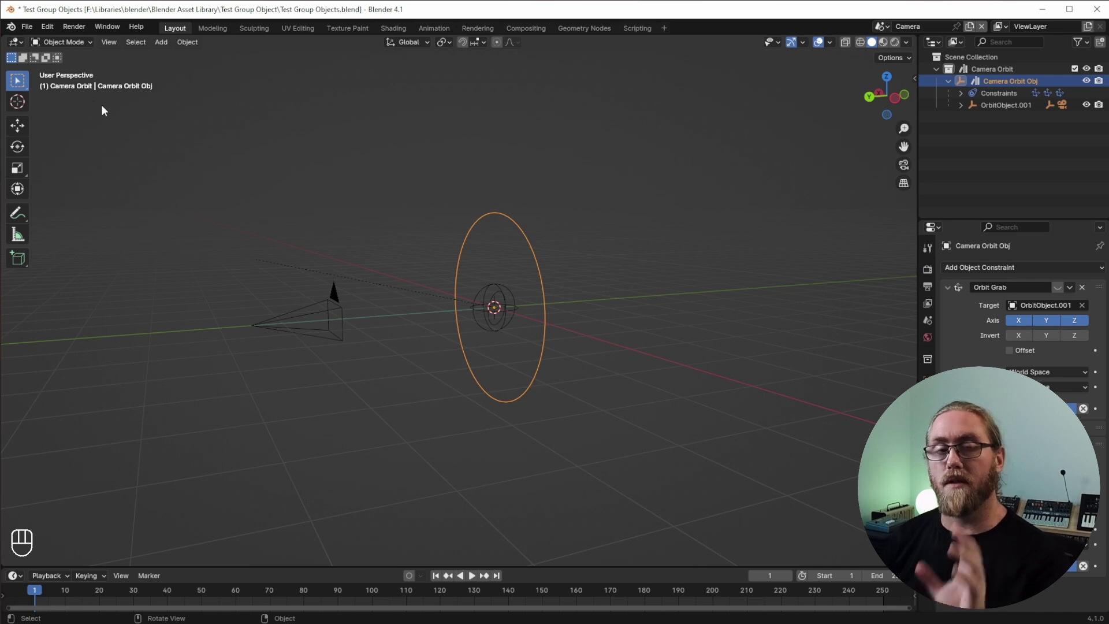
# Split the 3D viewport into two side-by-side areas.
pyautogui.moveTo(3, 36); pyautogui.dragTo(231, 106)
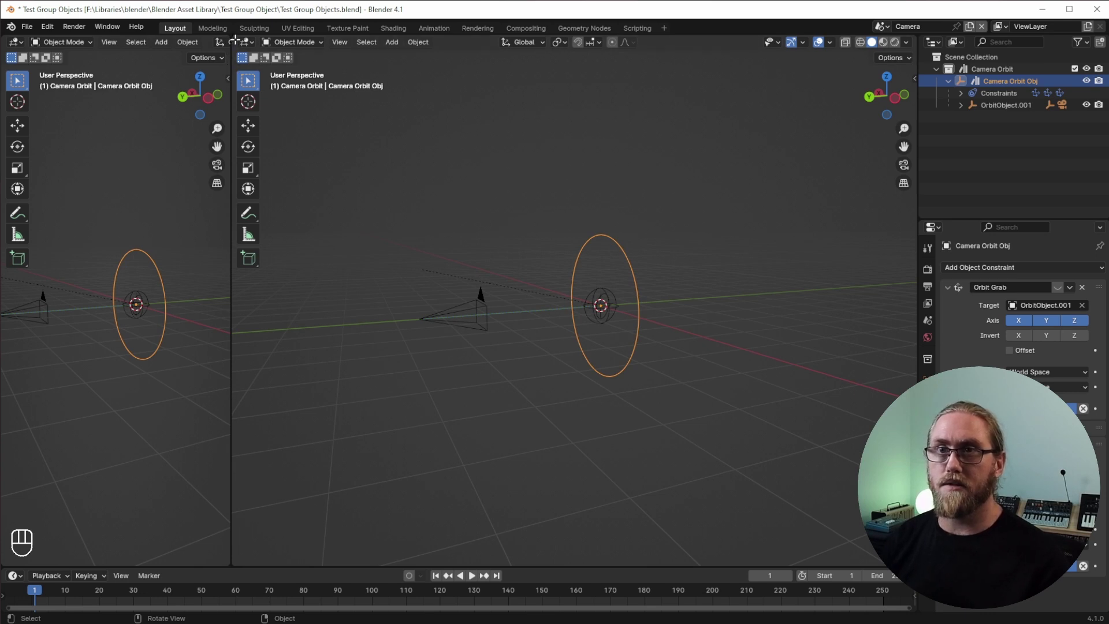
pyautogui.moveTo(236, 39); pyautogui.dragTo(135, 43)
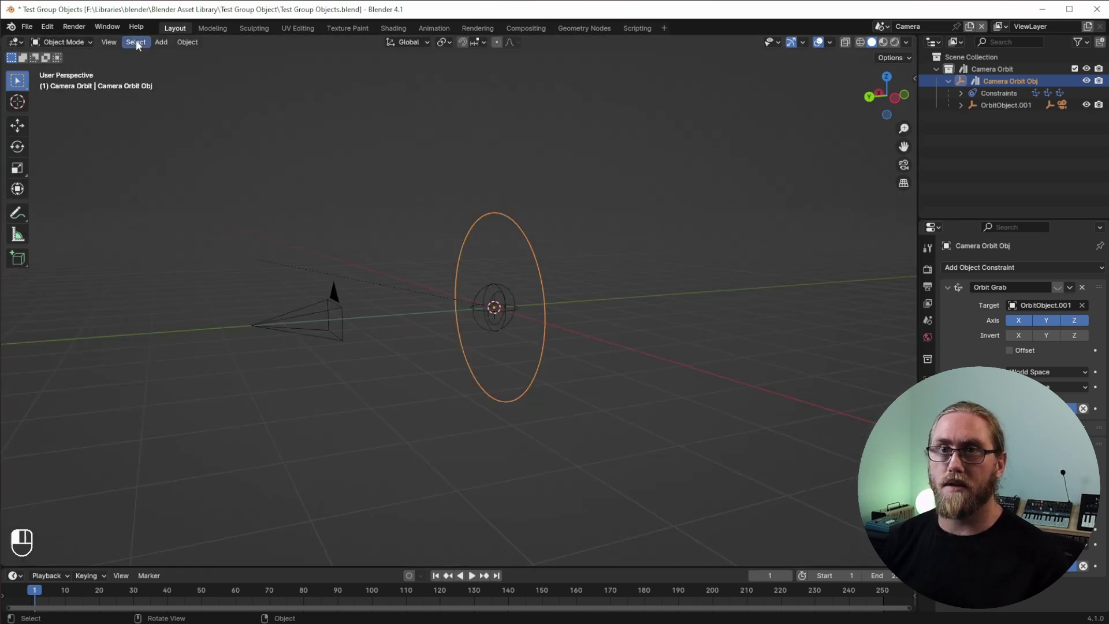
pyautogui.moveTo(5, 38); pyautogui.dragTo(322, 81)
# Make the left area an Asset Browser on the Unassigned catalog and select Car Without Const.
pyautogui.click(16, 41)
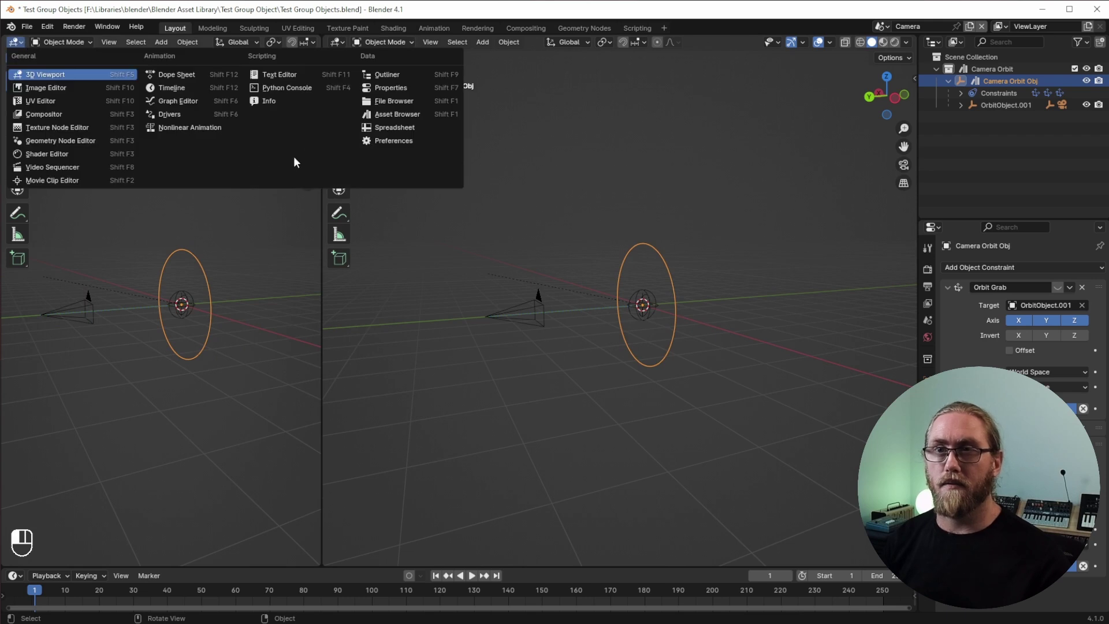
pyautogui.click(373, 118)
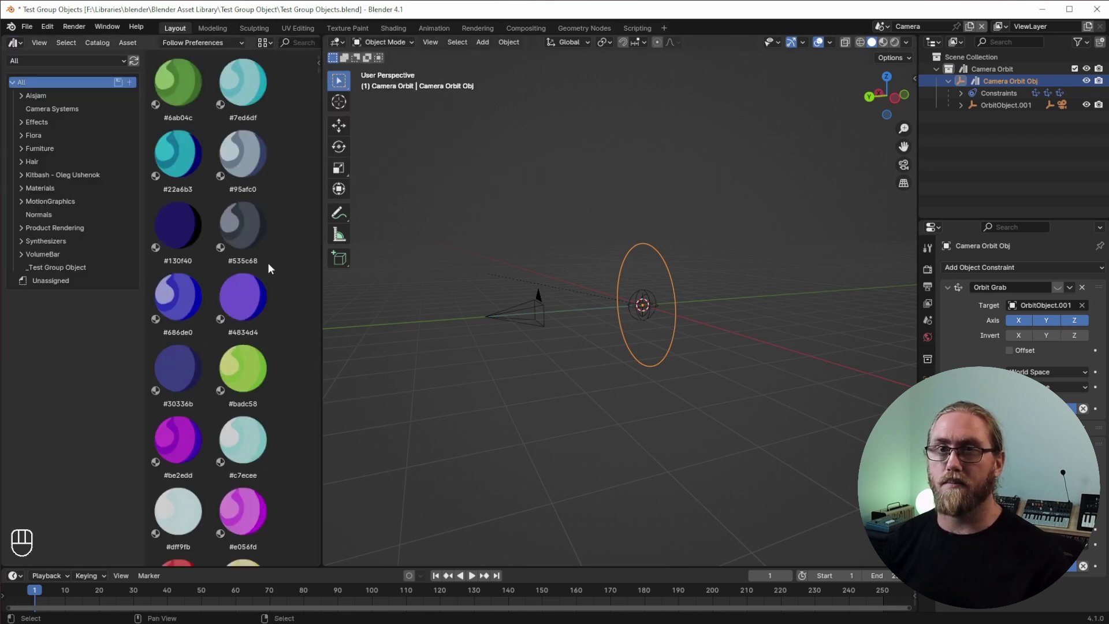
pyautogui.click(64, 281)
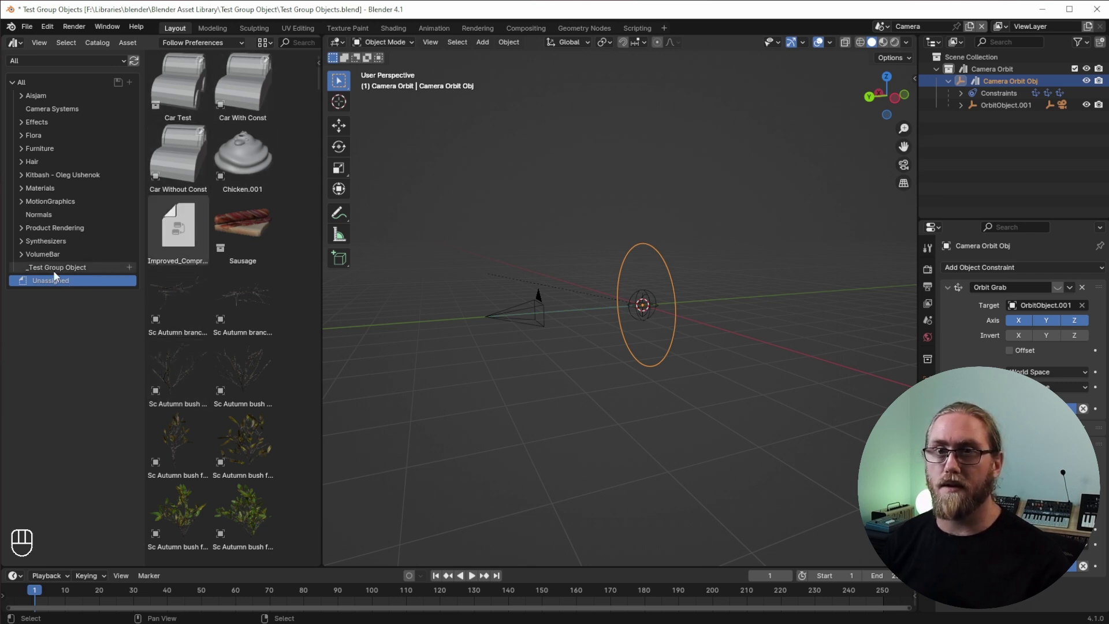
pyautogui.click(53, 268)
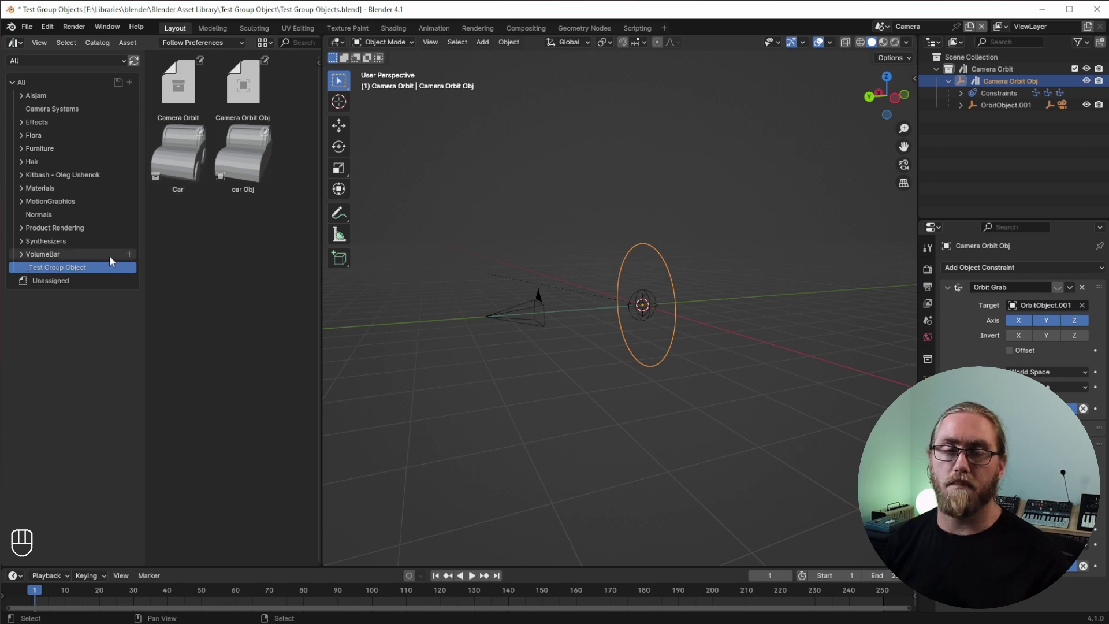
pyautogui.click(64, 279)
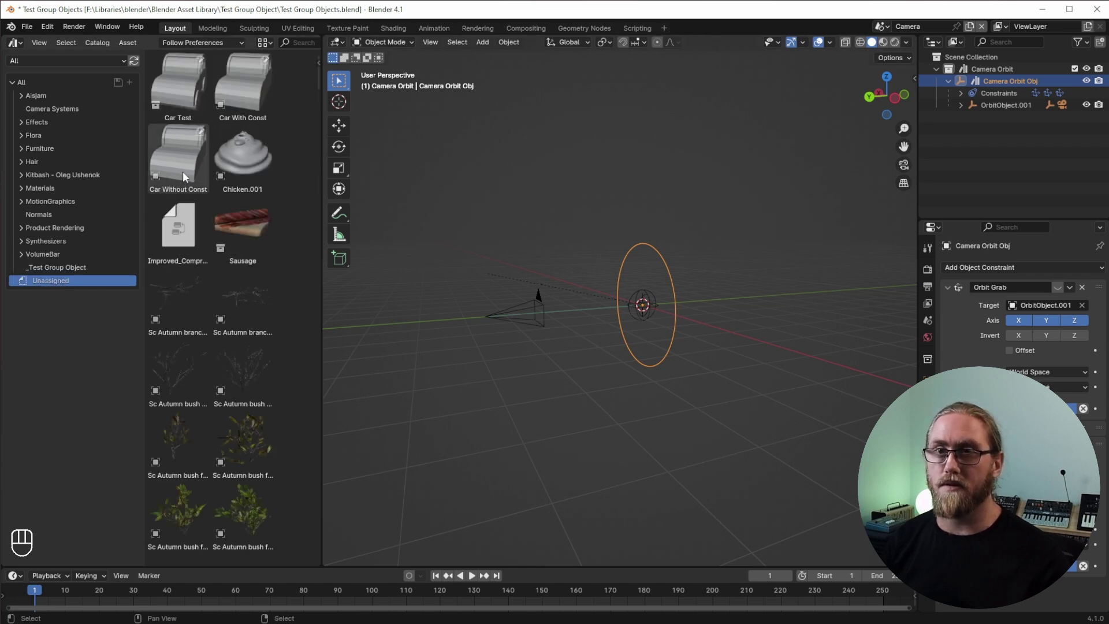
pyautogui.click(182, 171)
# Move Car Test, Car With Const and Car Without Const into _Test Group Object.
pyautogui.keyDown('ctrl'); pyautogui.click(186, 92); pyautogui.keyUp('ctrl')
pyautogui.keyDown('ctrl'); pyautogui.click(238, 92); pyautogui.keyUp('ctrl')
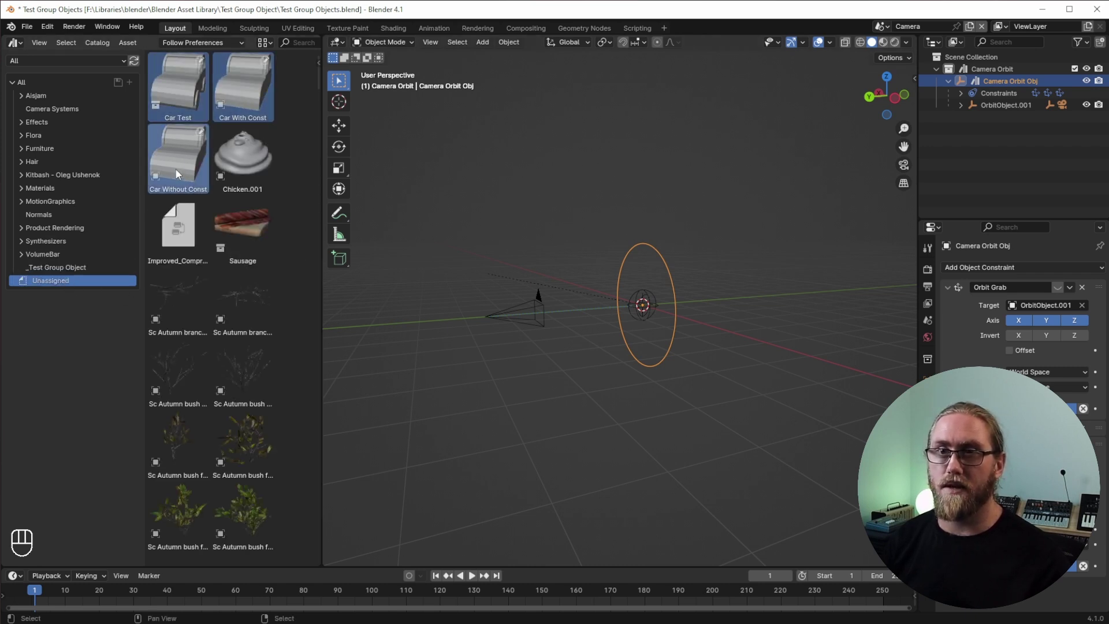
pyautogui.moveTo(175, 168); pyautogui.dragTo(60, 270)
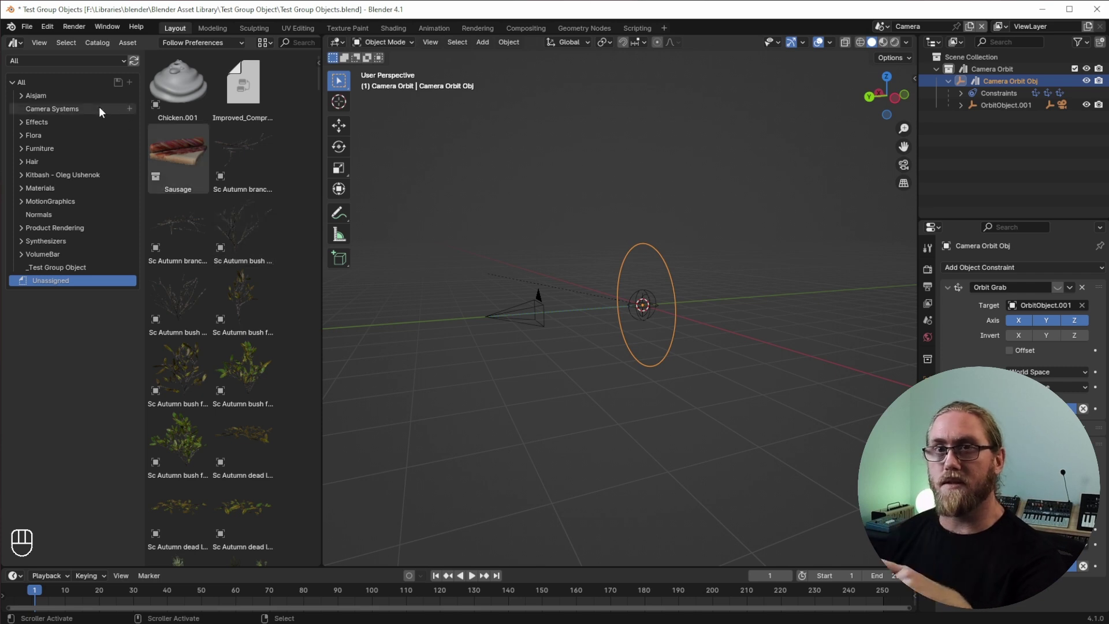
pyautogui.click(29, 26)
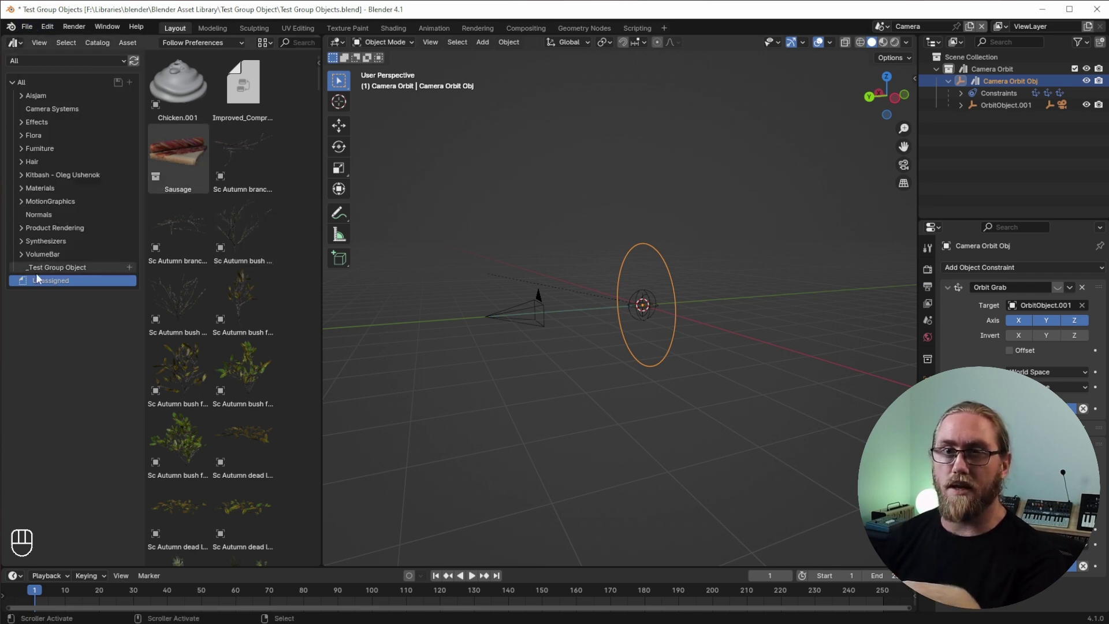
pyautogui.click(47, 26)
# Open Preferences and view the File Paths settings.
pyautogui.click(68, 180)
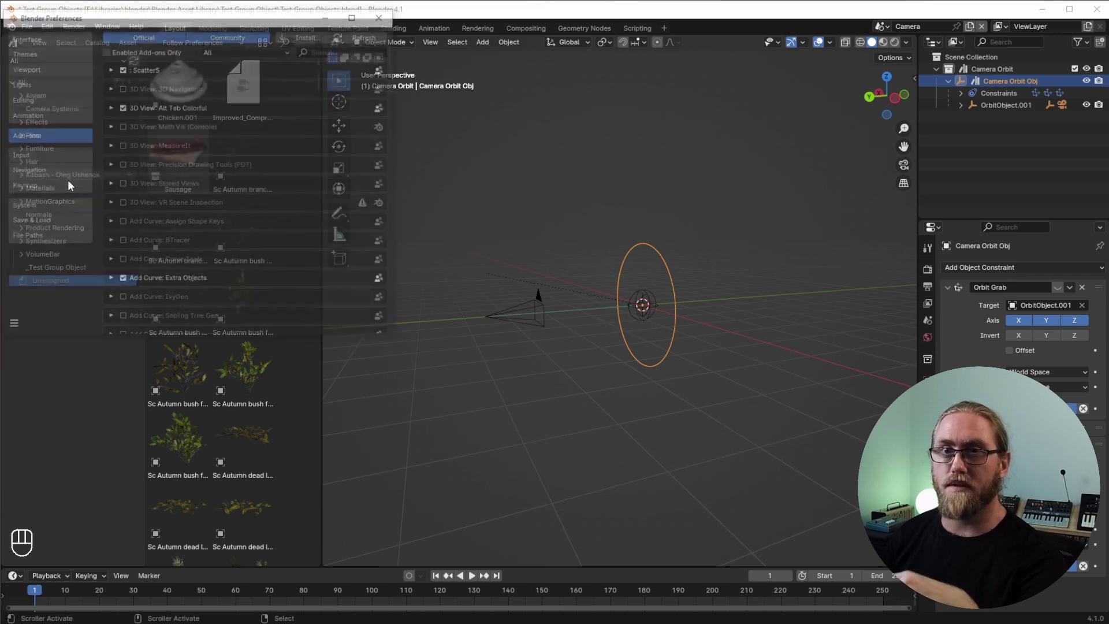
pyautogui.click(38, 239)
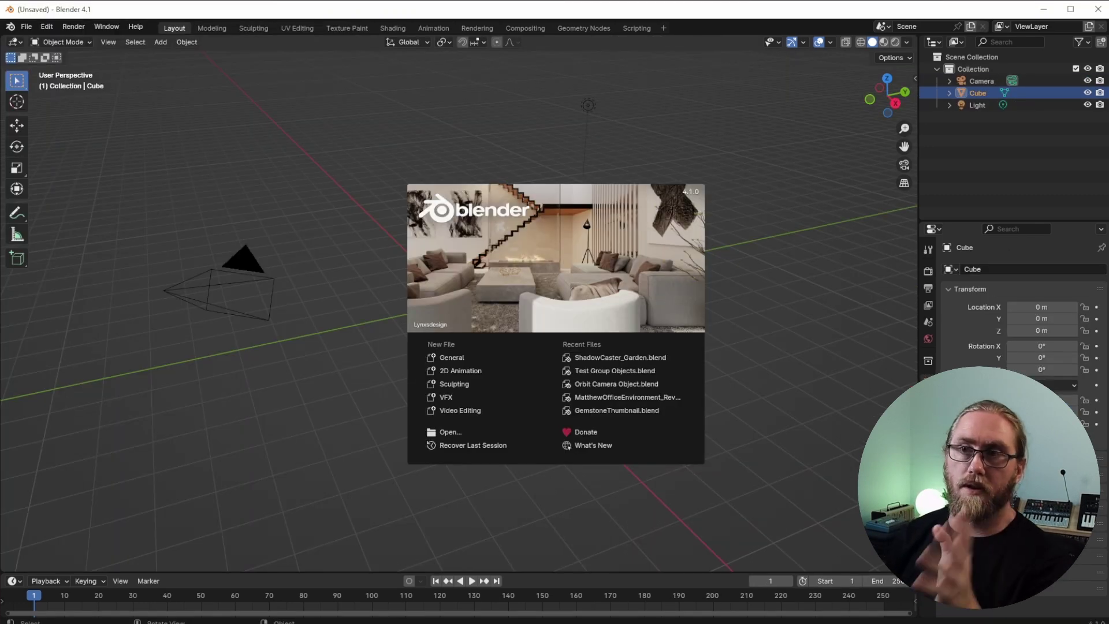
# Close the splash and turn a split-off left area into an Asset Browser on _Test Group Object.
pyautogui.click(350, 330)
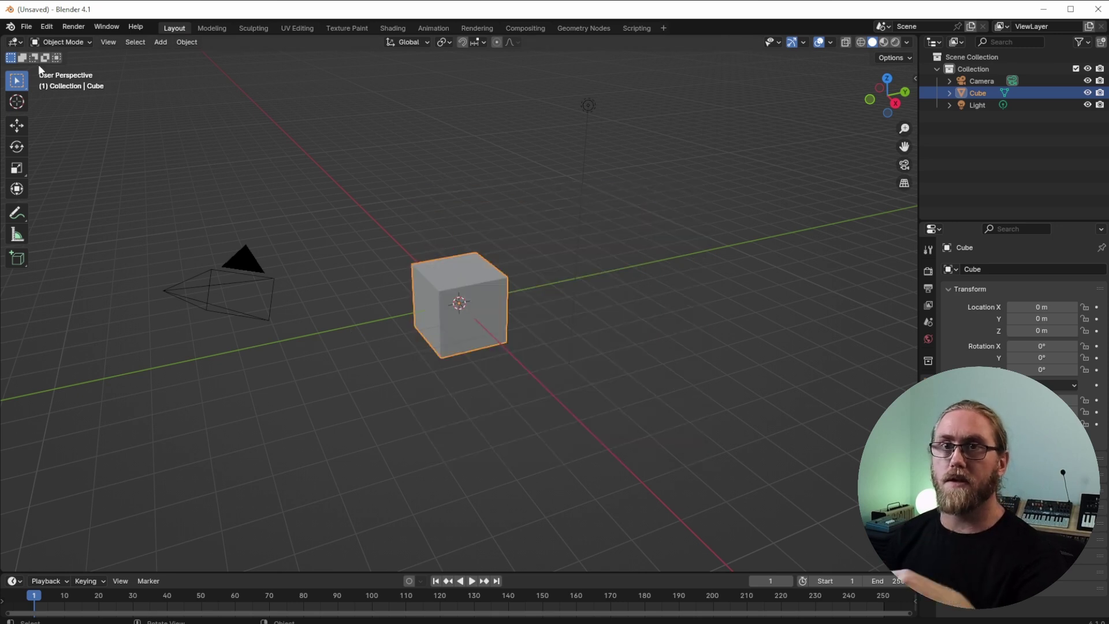
pyautogui.moveTo(3, 36); pyautogui.dragTo(349, 87)
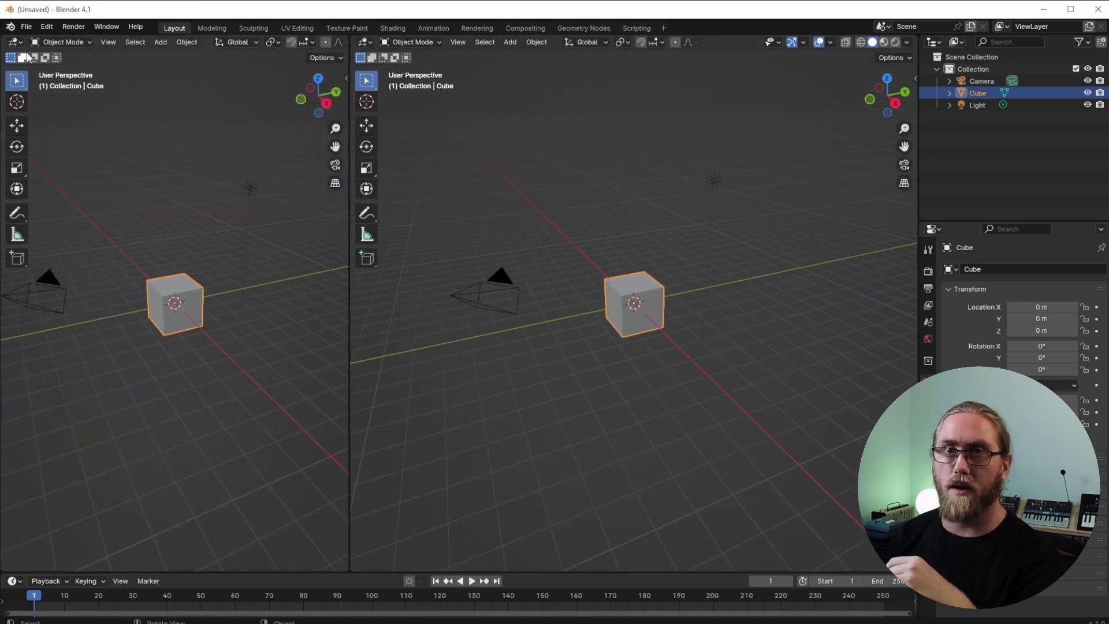
pyautogui.click(14, 41)
pyautogui.click(15, 42)
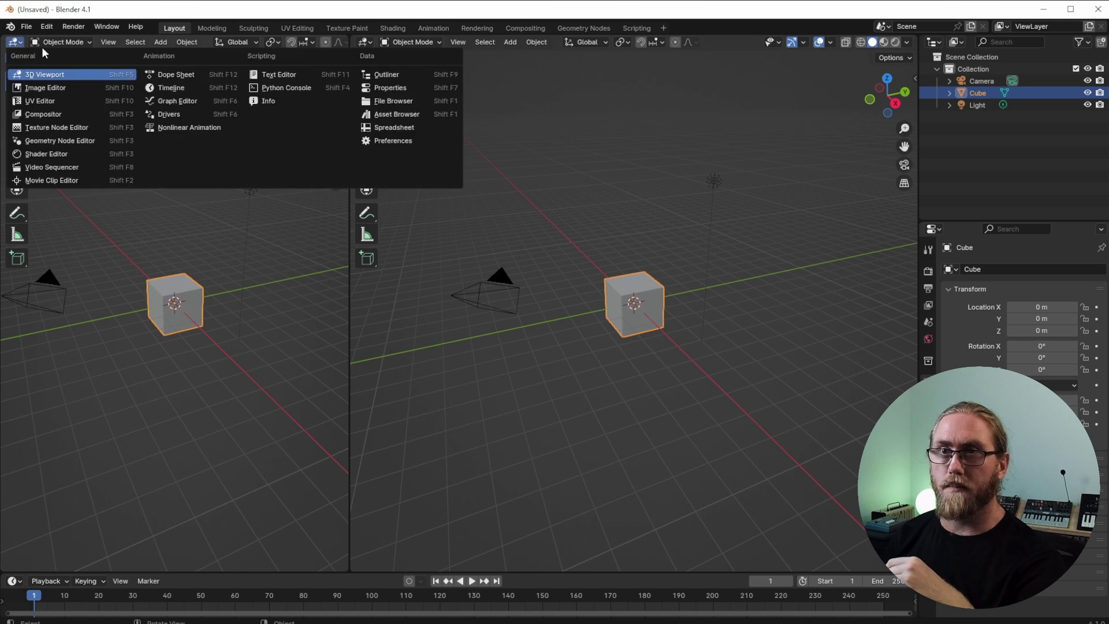
pyautogui.press('Escape')
pyautogui.click(15, 41)
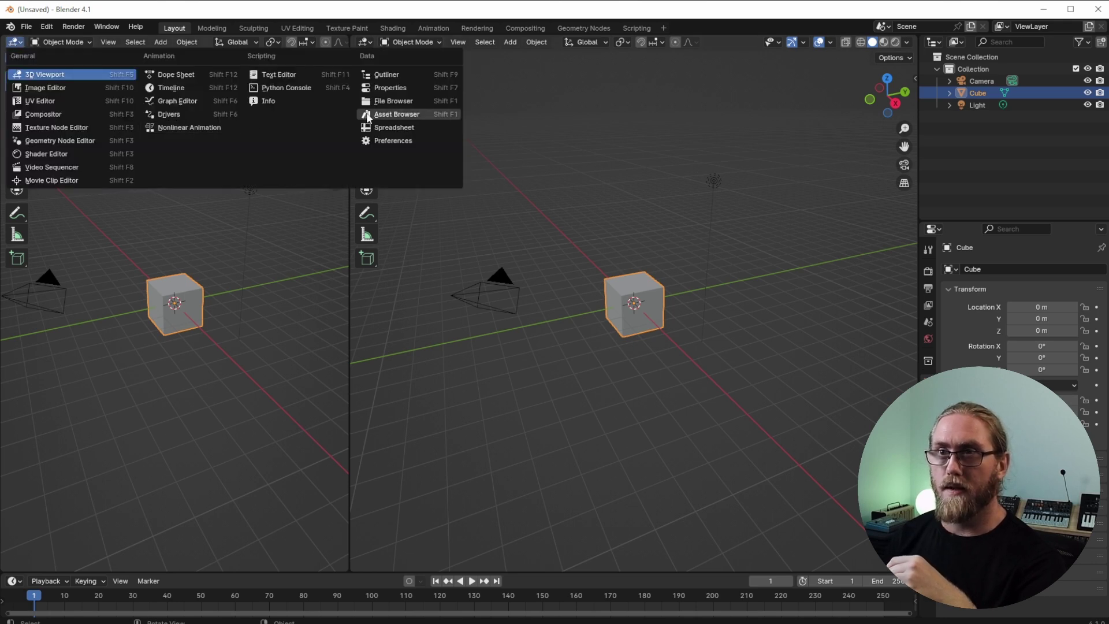
pyautogui.click(405, 117)
pyautogui.click(37, 266)
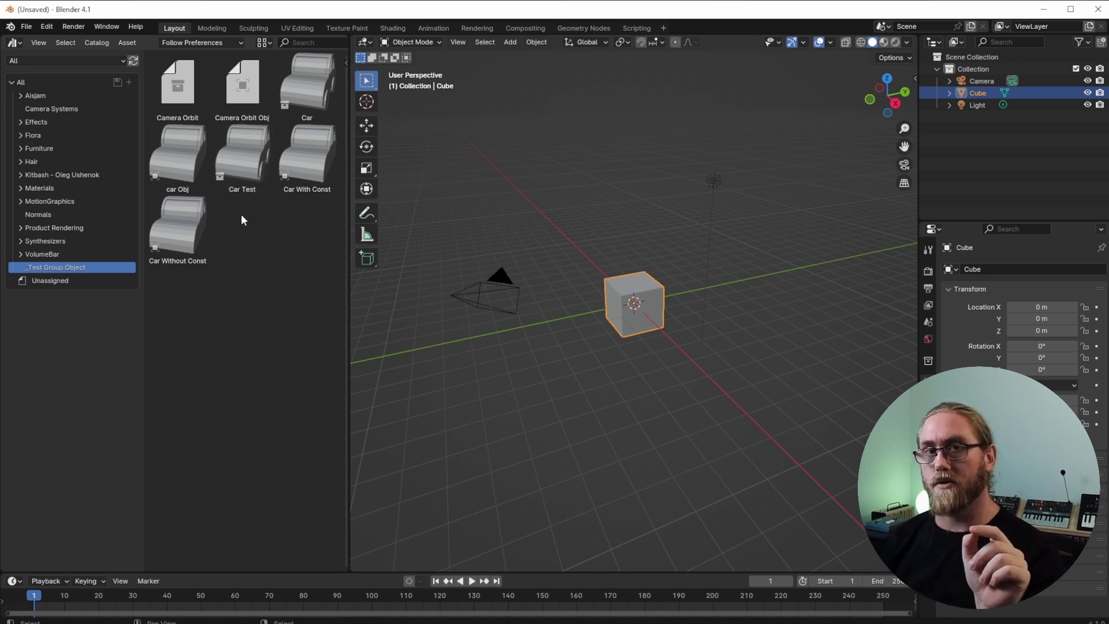
# Delete the default cube, camera and light, then select the Car Without Const asset.
pyautogui.rightClick(255, 249)
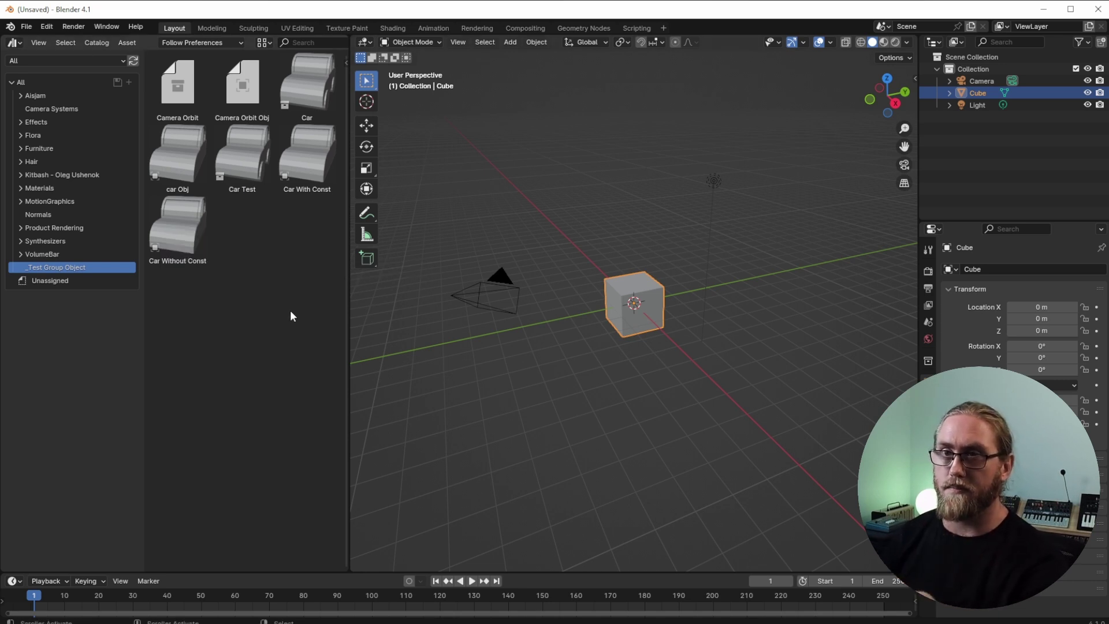
pyautogui.moveTo(554, 333); pyautogui.dragTo(577, 359, button='middle')
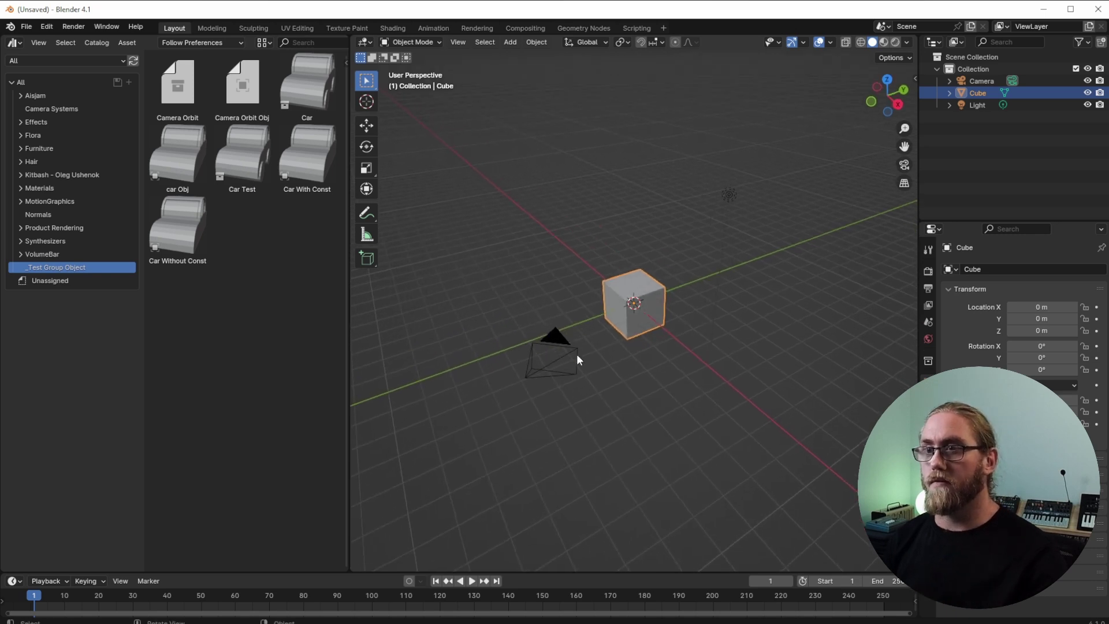
pyautogui.press('a')
pyautogui.press('Delete')
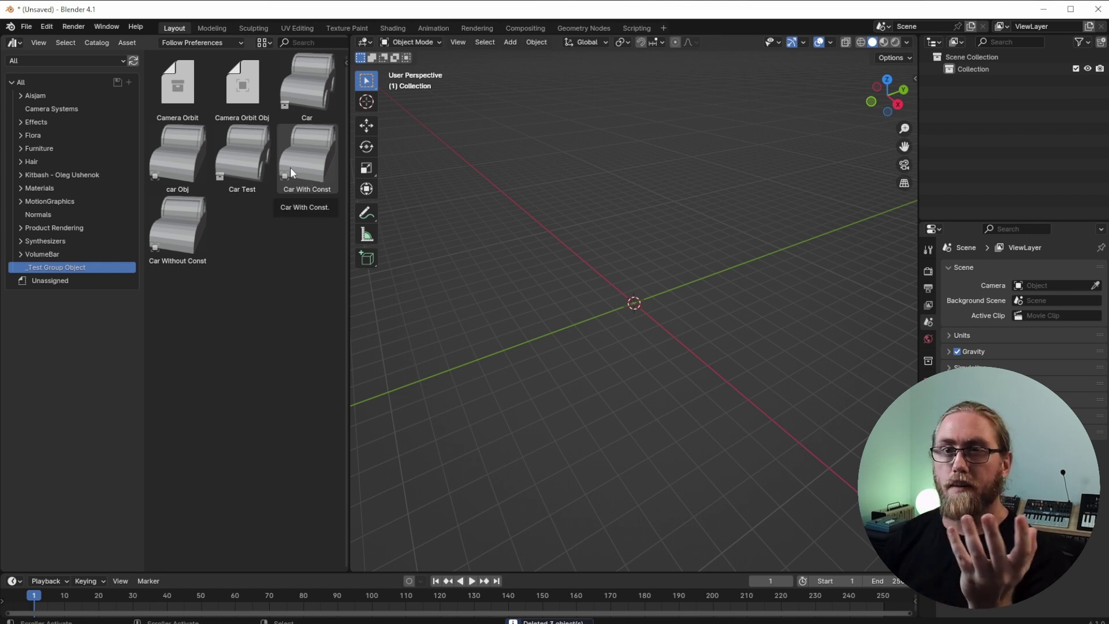
pyautogui.click(175, 242)
pyautogui.moveTo(175, 241); pyautogui.dragTo(634, 303)
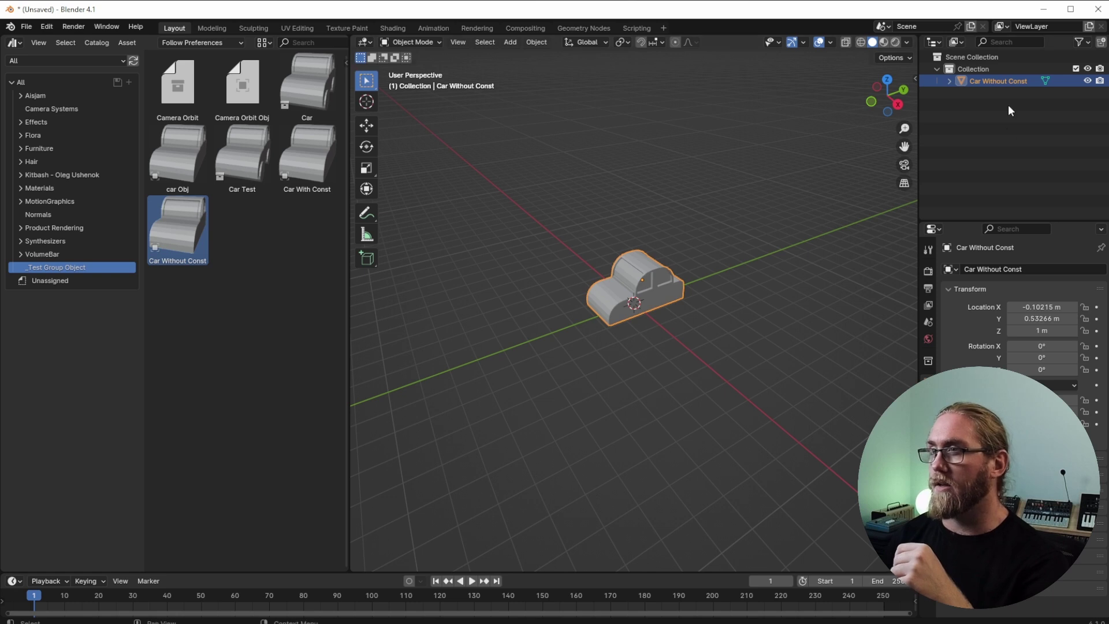
pyautogui.click(949, 81)
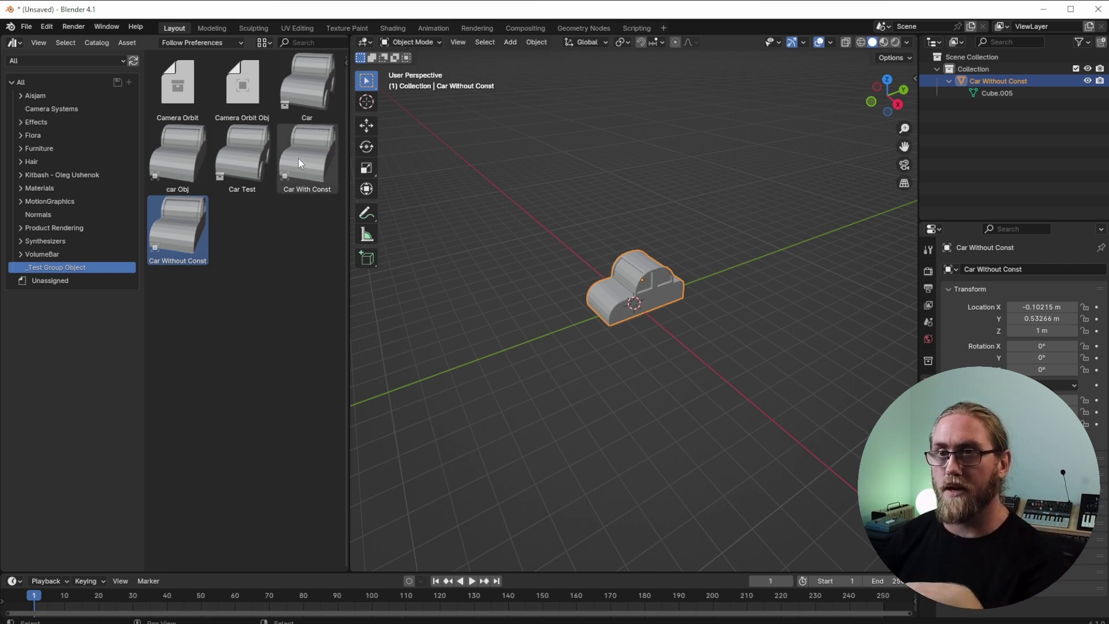
pyautogui.moveTo(298, 158); pyautogui.dragTo(677, 347)
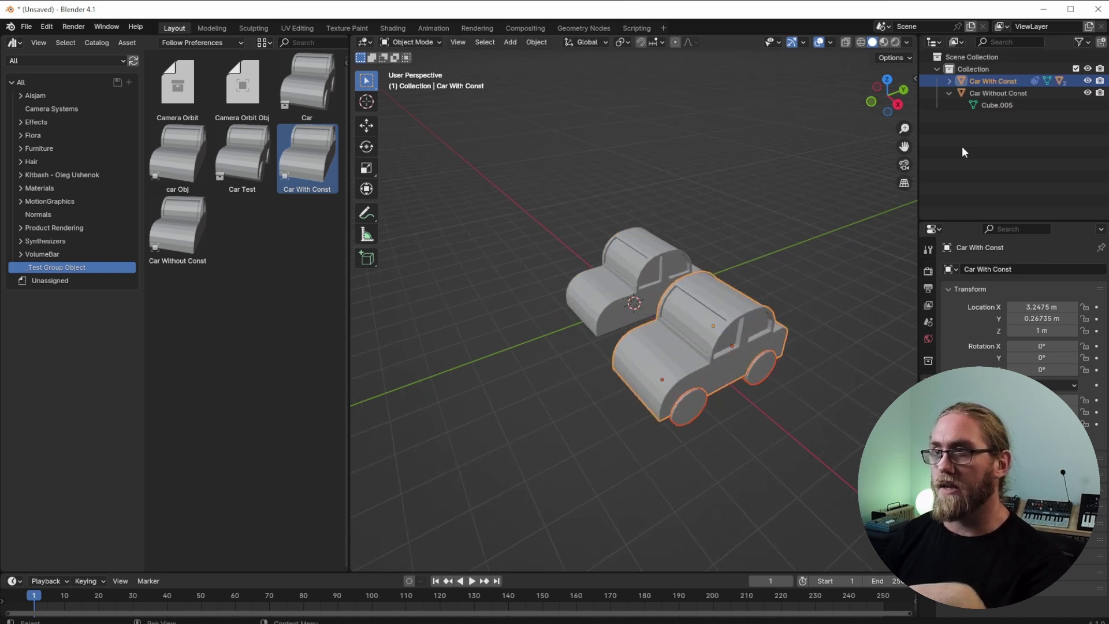
pyautogui.click(950, 81)
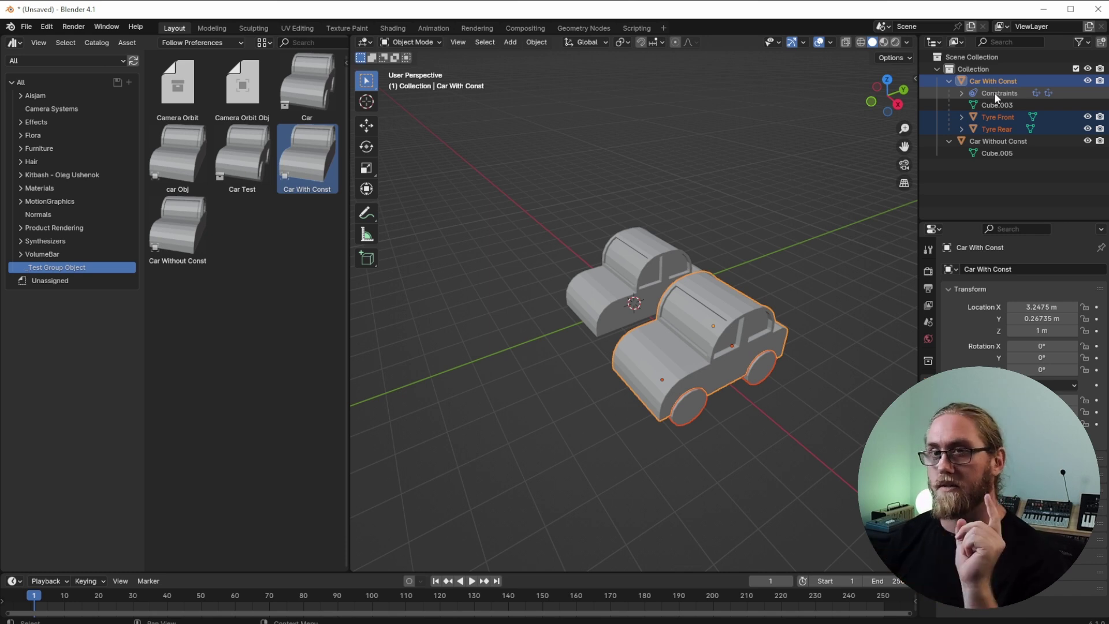
pyautogui.scroll(1, 581, 265)
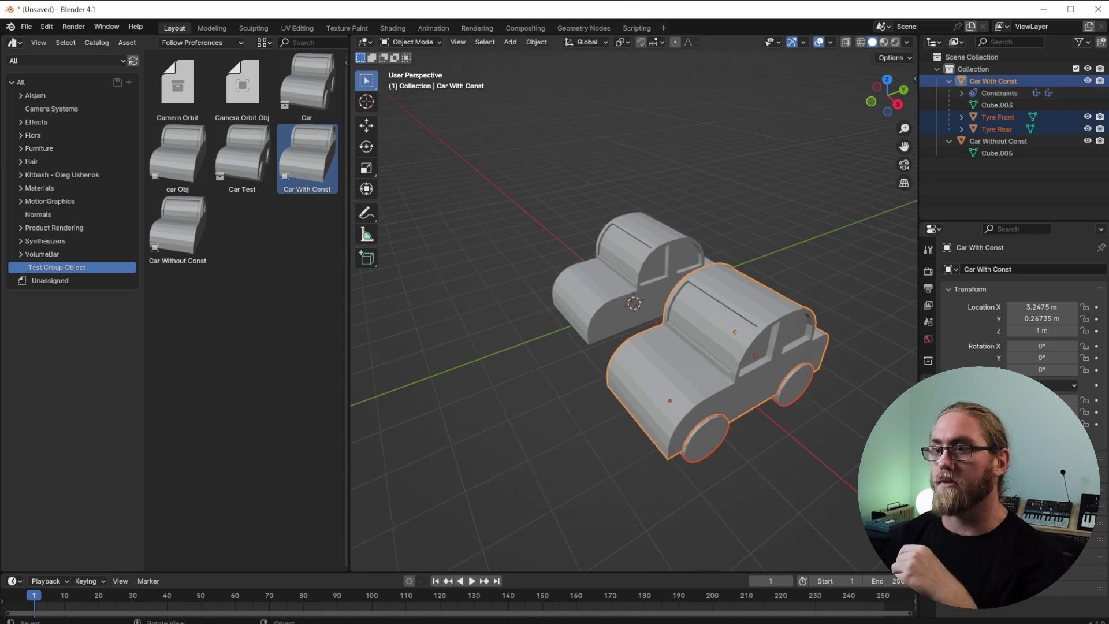
pyautogui.scroll(-4, 733, 399)
pyautogui.scroll(2, 714, 397)
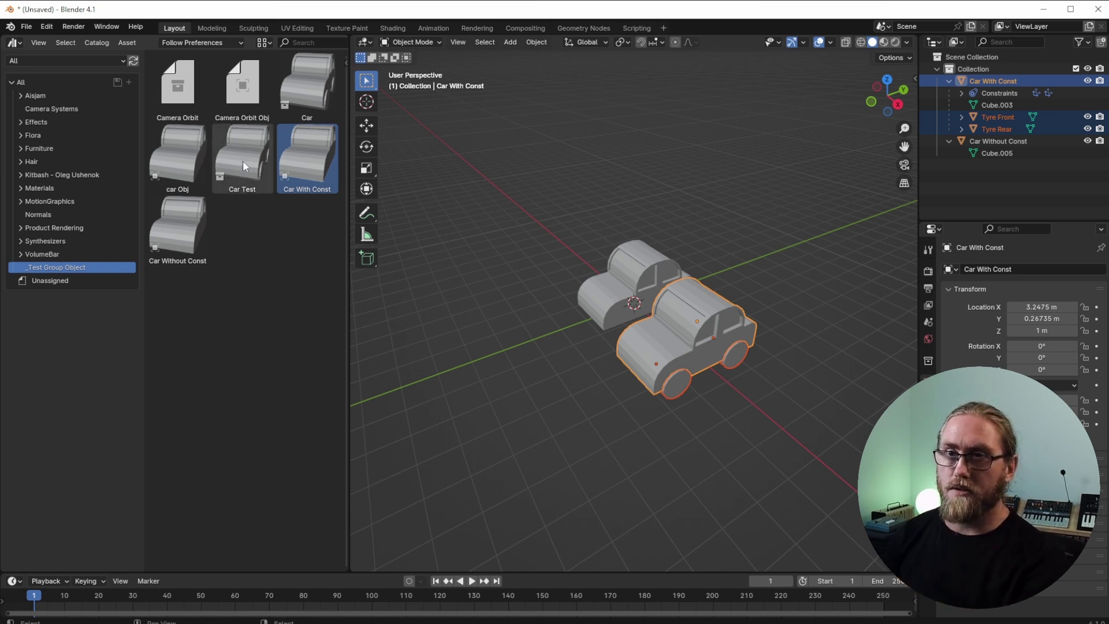
# Drop the Car Test asset into the scene and expand its Outliner entry.
pyautogui.moveTo(236, 157); pyautogui.dragTo(760, 417)
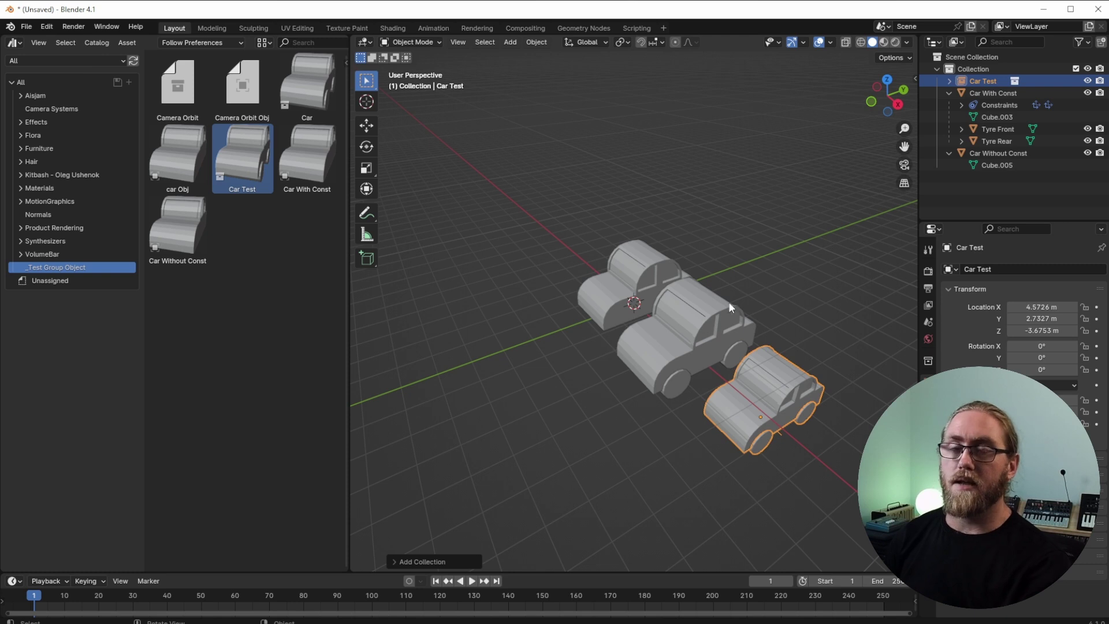
pyautogui.click(949, 81)
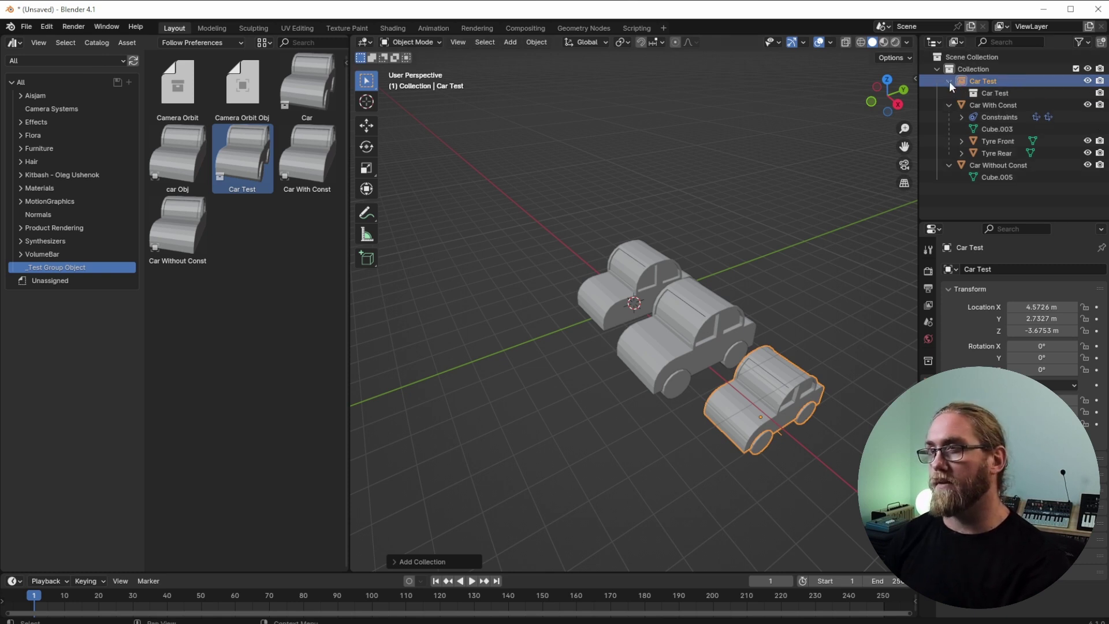
pyautogui.click(983, 93)
# Raise the Car Test car along Z so it sits level with the other cars.
pyautogui.click(673, 378)
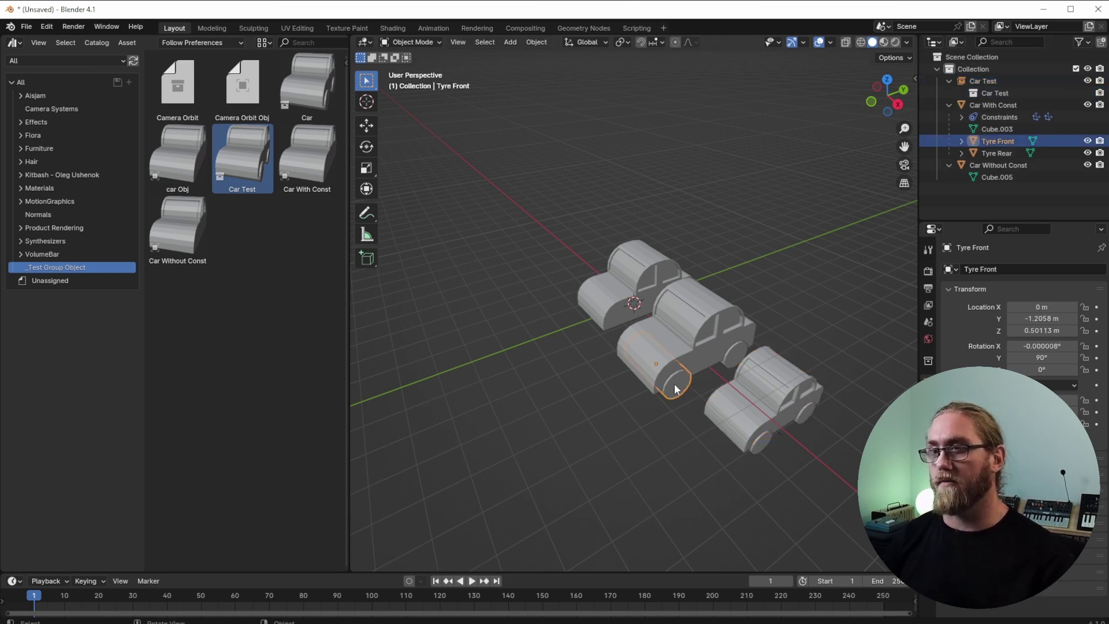
pyautogui.click(662, 359)
pyautogui.click(768, 408)
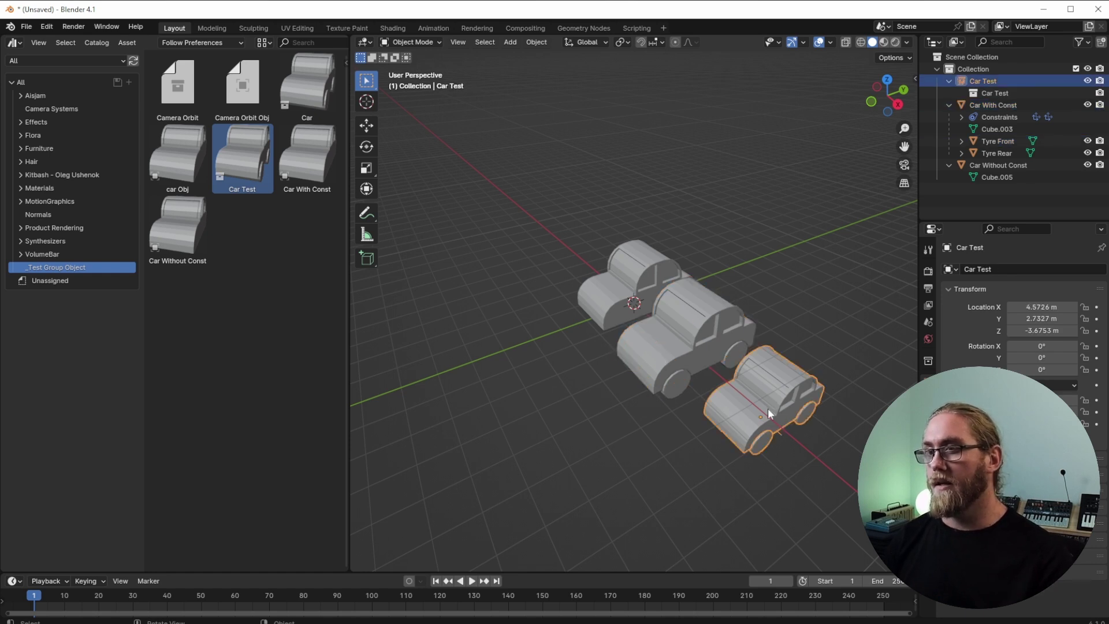
pyautogui.scroll(4, 744, 411)
pyautogui.press('g')
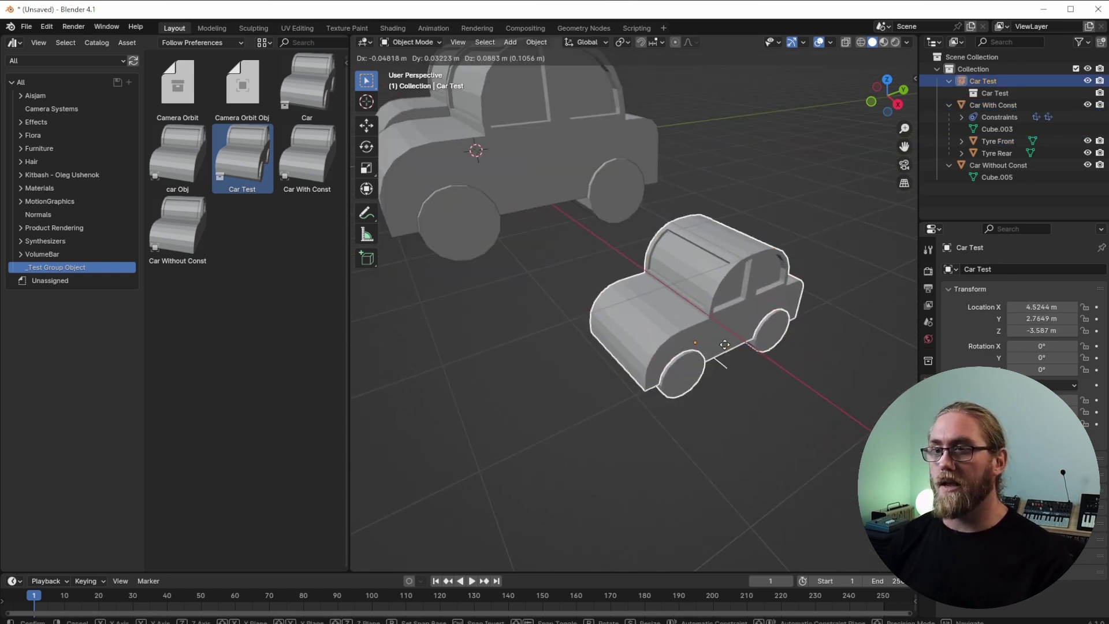
pyautogui.press('z')
pyautogui.click(726, 276)
pyautogui.scroll(-3, 719, 272)
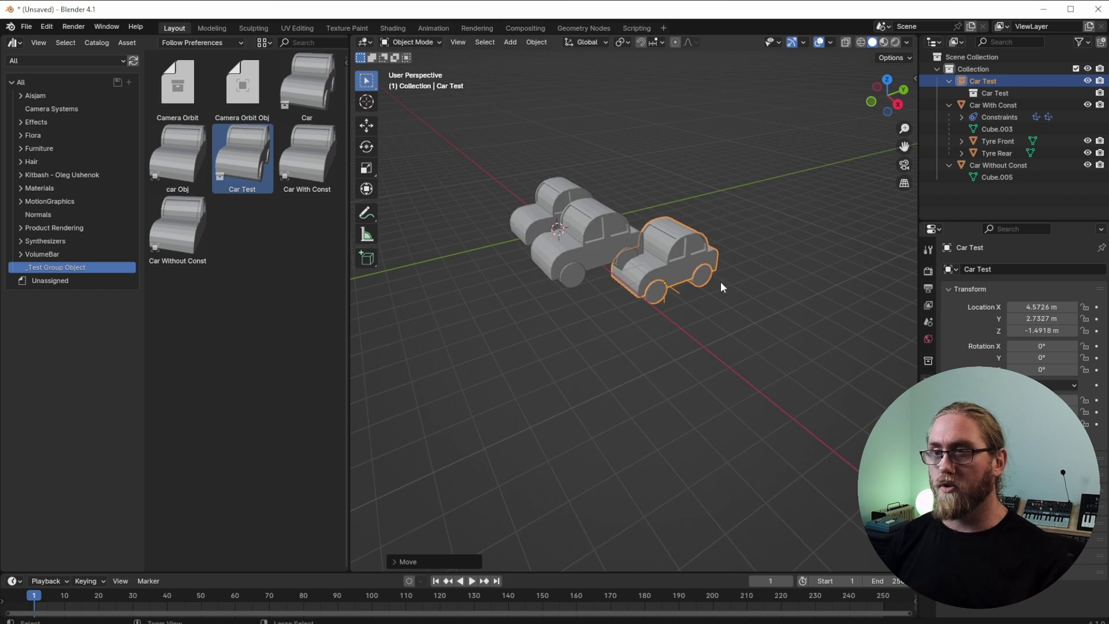
# Try Make Instances Real on Car Test with parenting options, then undo it.
pyautogui.hotkey('ctrl', 'a')
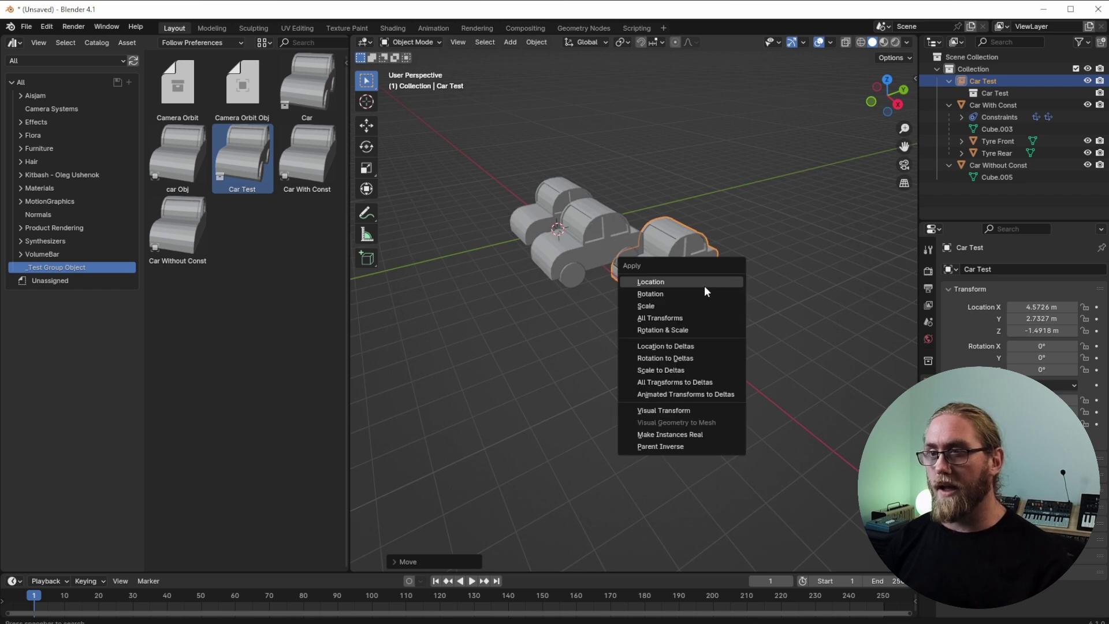
pyautogui.click(669, 435)
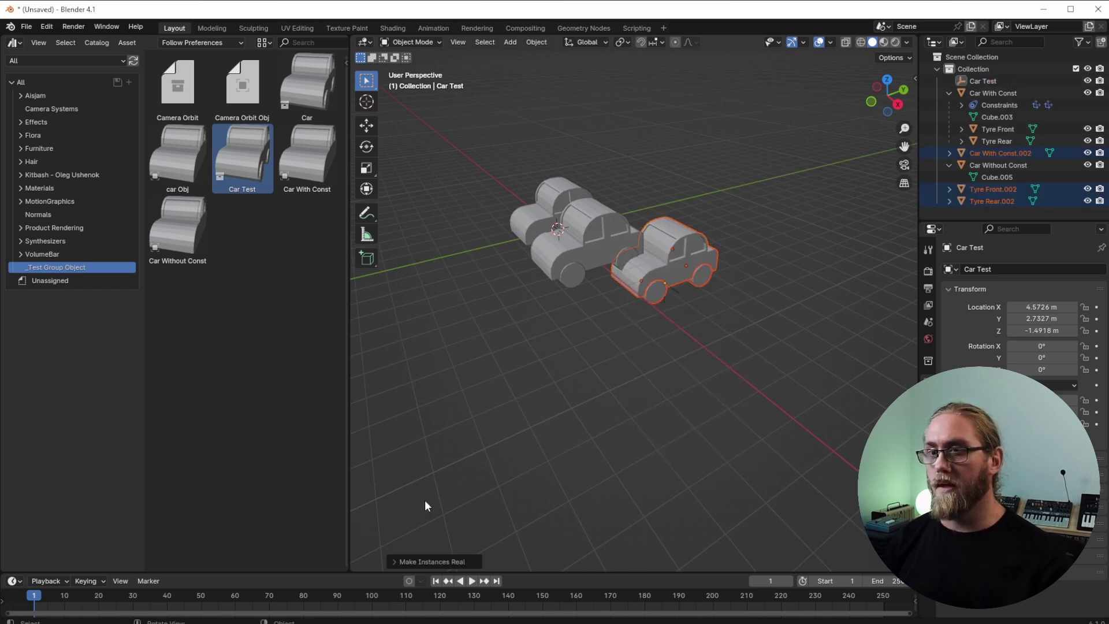
pyautogui.click(393, 563)
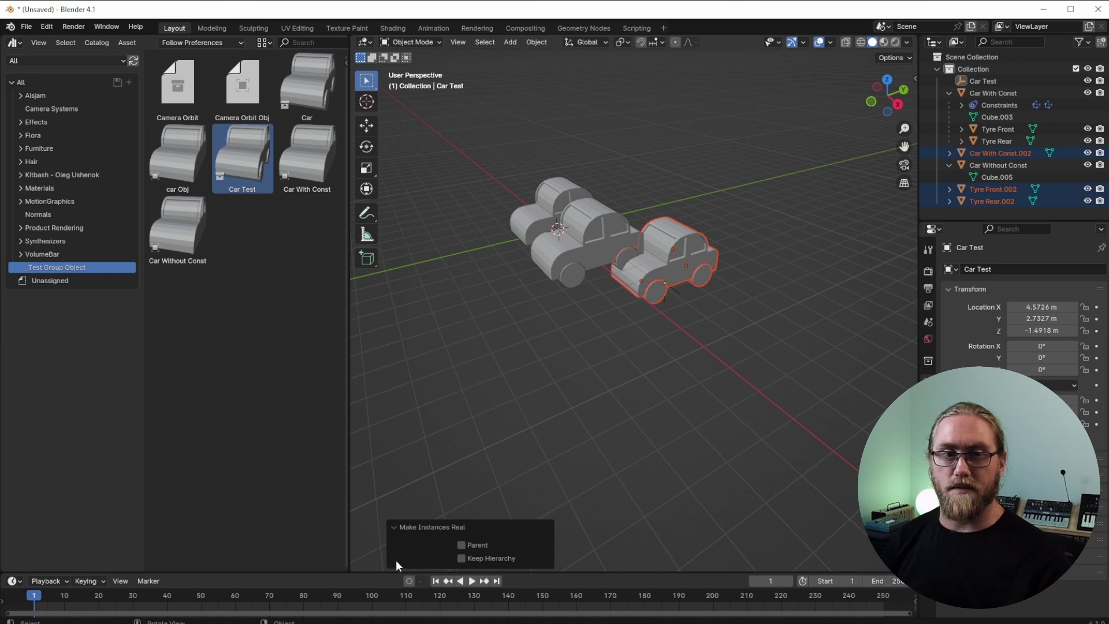
pyautogui.click(462, 558)
pyautogui.click(462, 545)
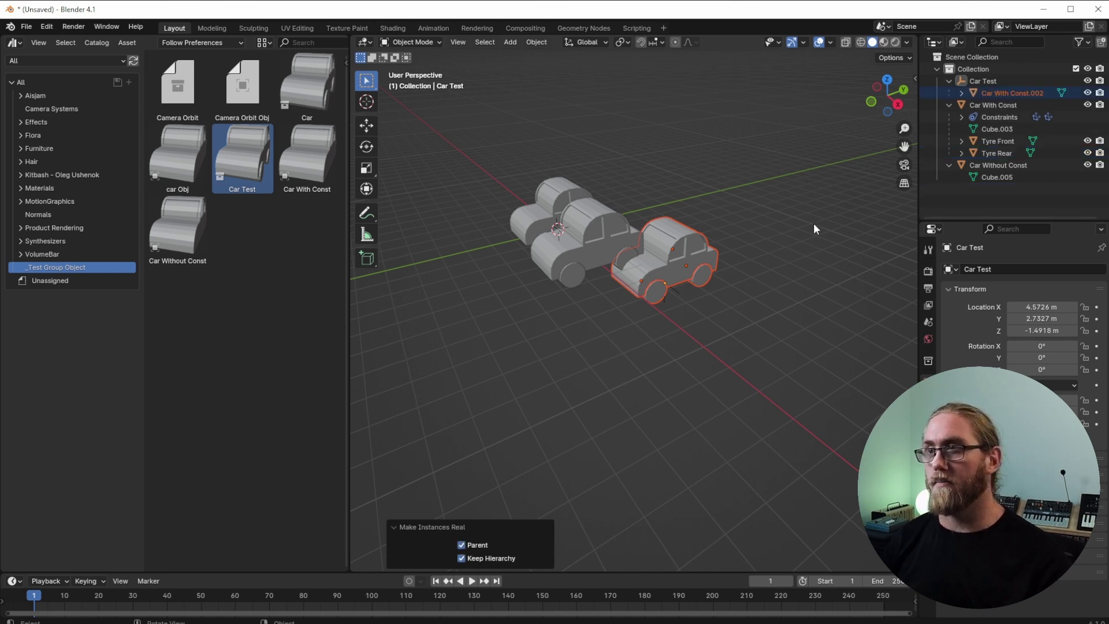
pyautogui.click(961, 93)
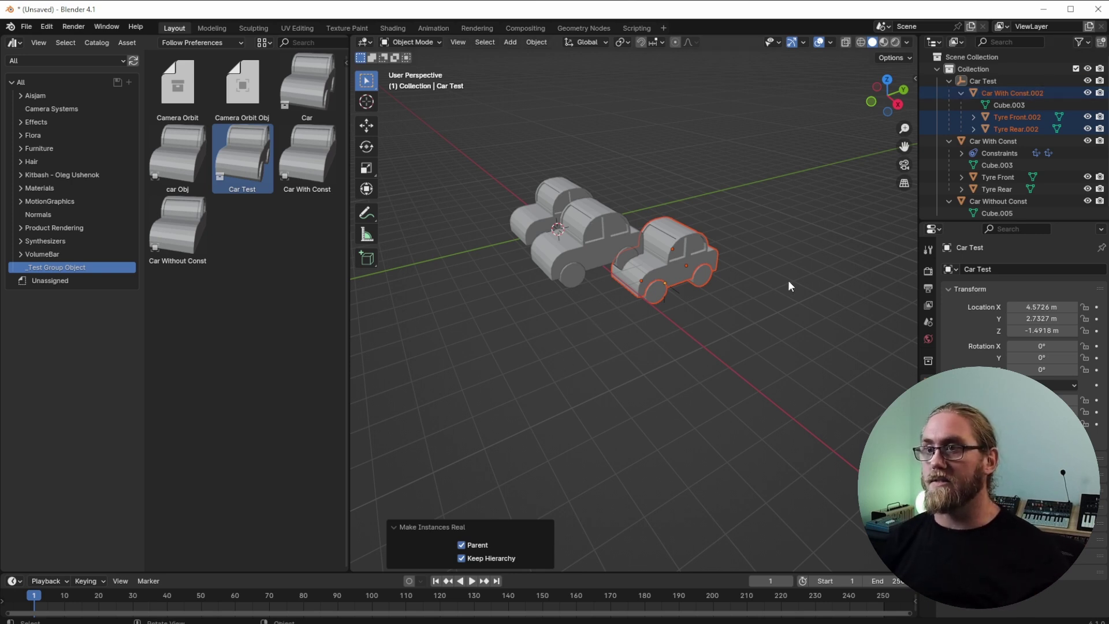
pyautogui.hotkey('ctrl', 'z')
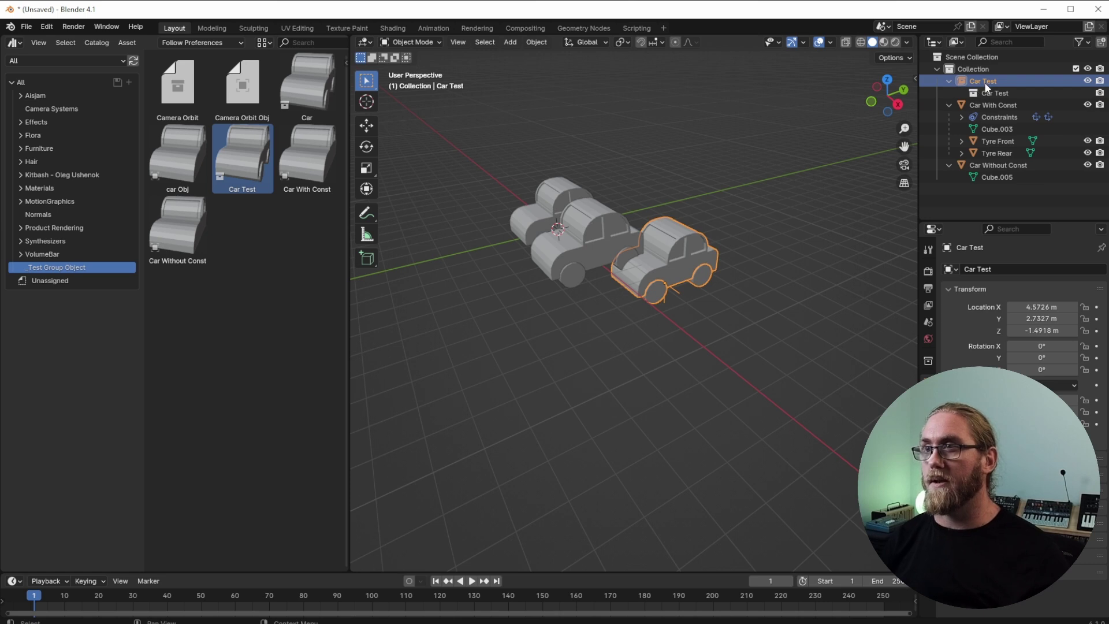
# Move Car Test further right and drop the Camera Orbit Obj rig into the scene.
pyautogui.click(948, 81)
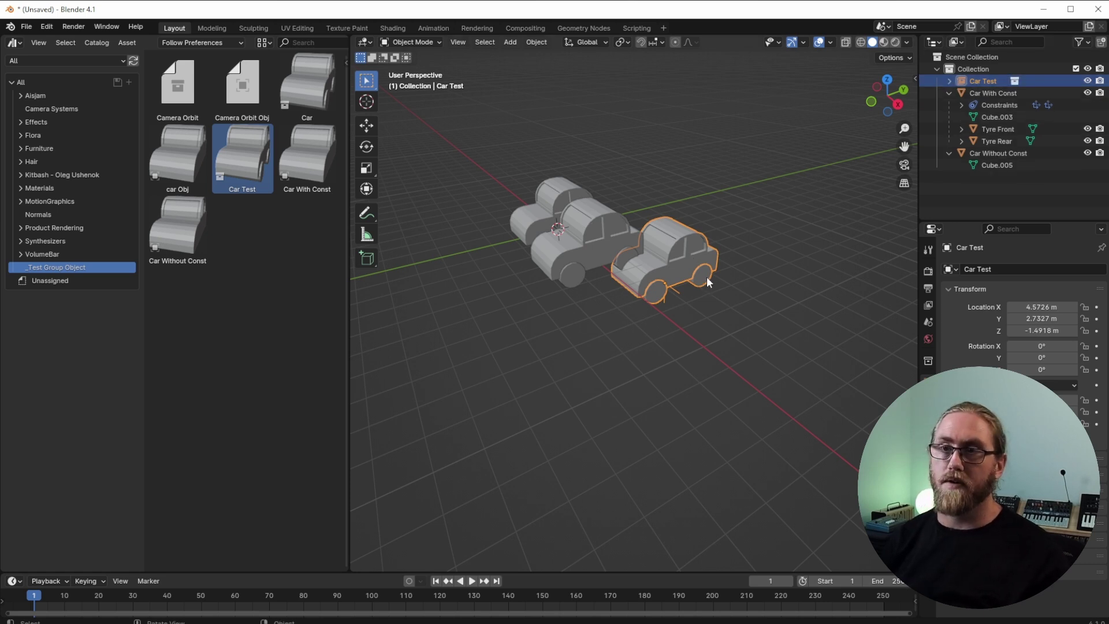
pyautogui.moveTo(683, 279); pyautogui.dragTo(783, 264)
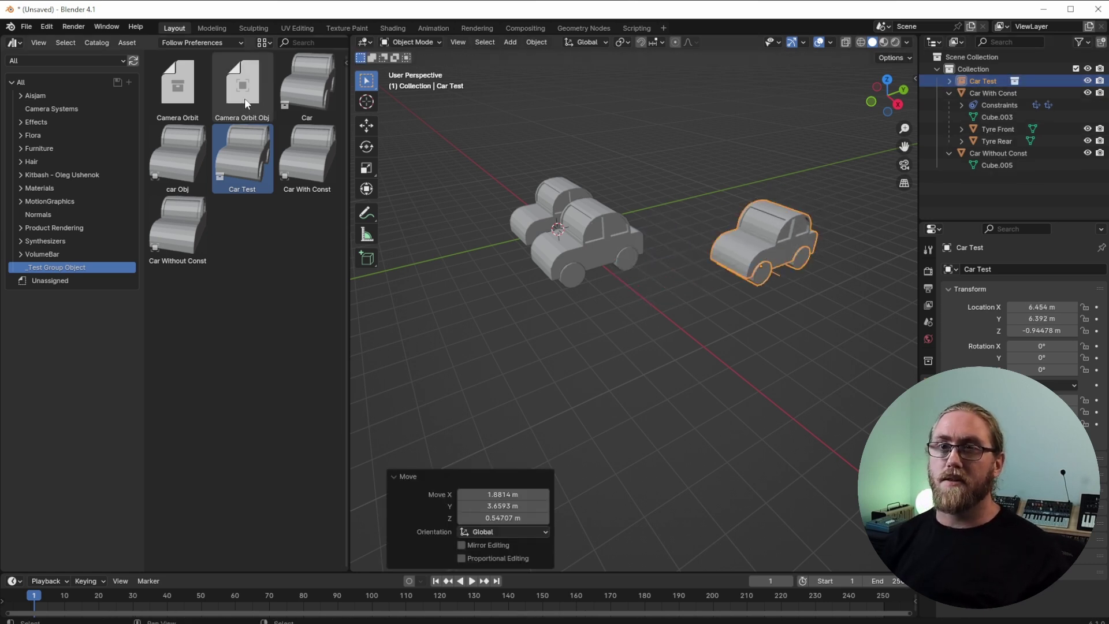
pyautogui.moveTo(248, 103); pyautogui.dragTo(695, 351)
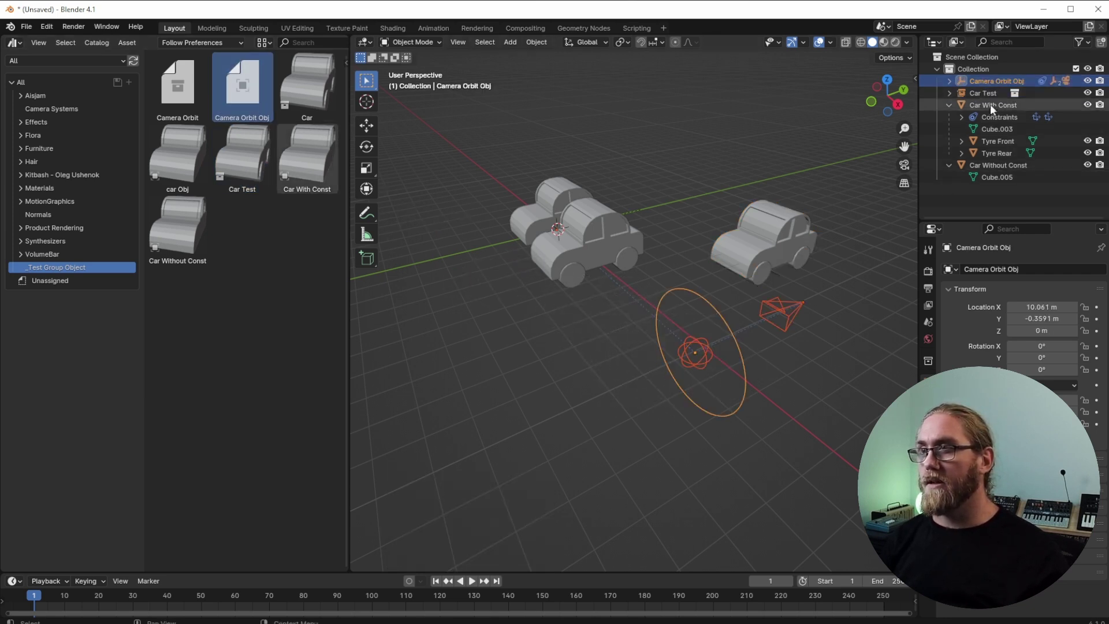
# Shift the rig's Focus Object to a new position and add a Camera Orbit instance.
pyautogui.click(949, 80)
pyautogui.click(961, 105)
pyautogui.moveTo(751, 301); pyautogui.dragTo(724, 334, button='middle')
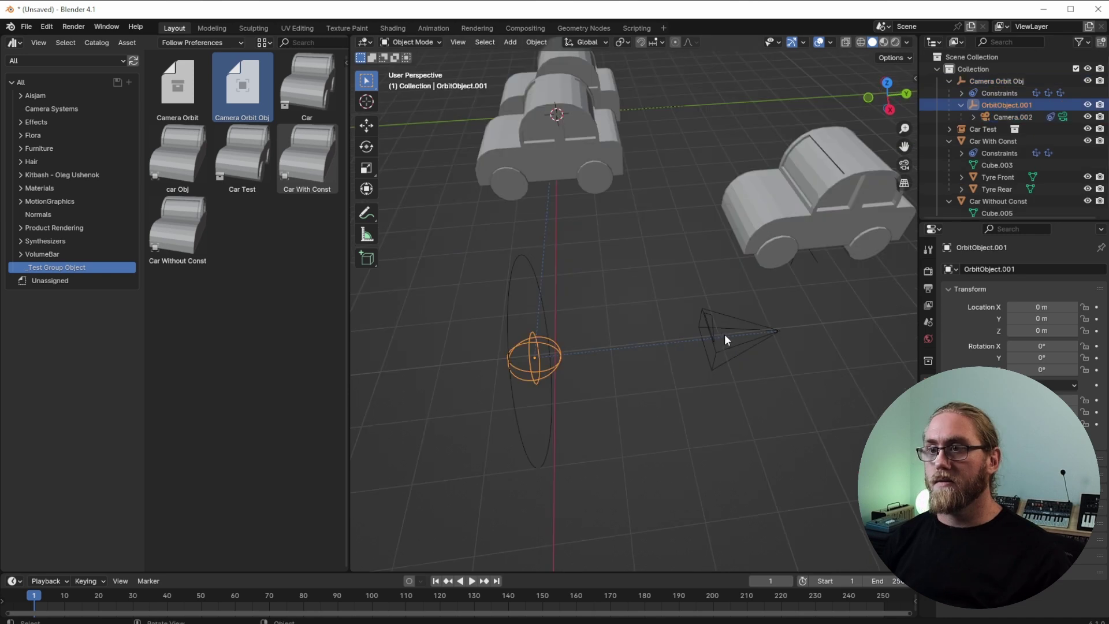
pyautogui.click(722, 335)
pyautogui.press('g')
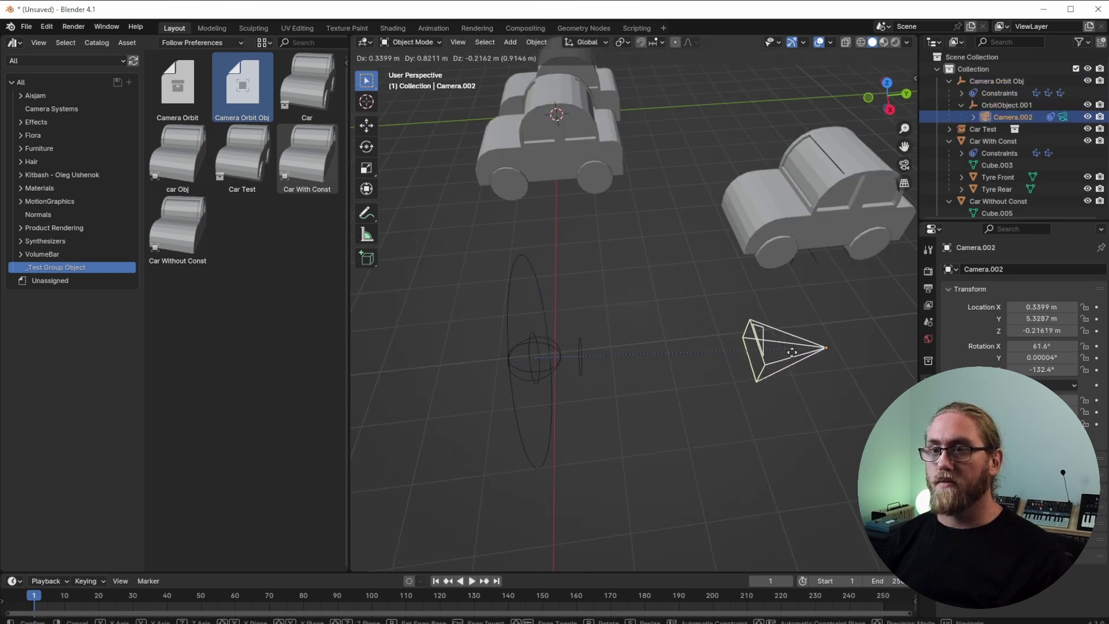
pyautogui.press('Escape')
pyautogui.click(574, 353)
pyautogui.press('g')
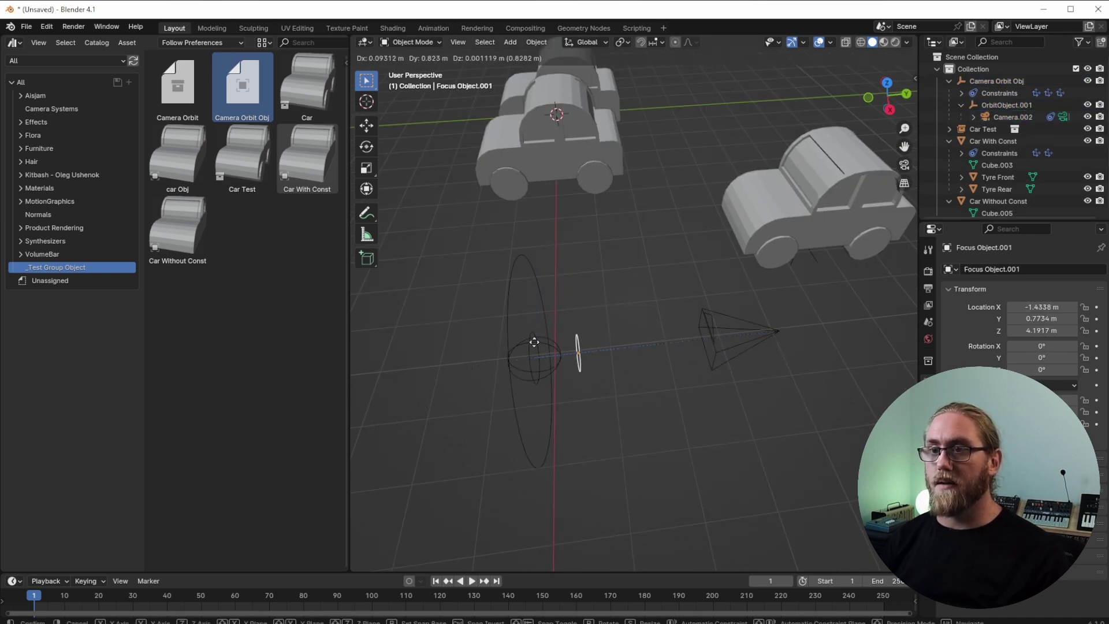
pyautogui.click(624, 386)
pyautogui.moveTo(623, 386); pyautogui.dragTo(641, 371, button='middle')
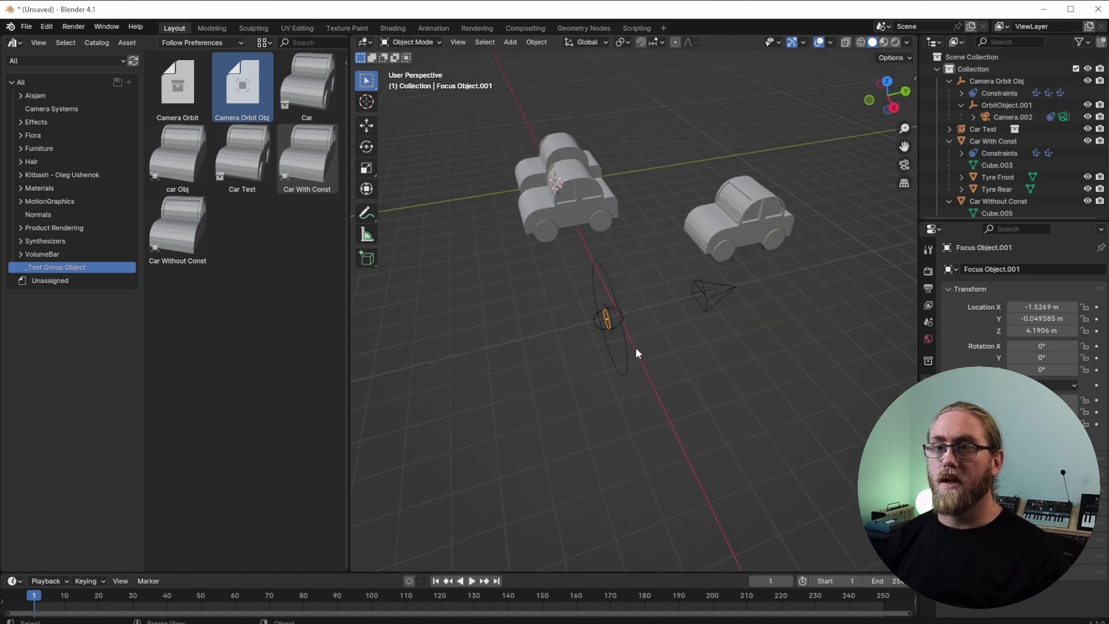
pyautogui.moveTo(179, 102); pyautogui.dragTo(673, 399)
# Make the Camera Orbit instance real and move its new focus object.
pyautogui.hotkey('ctrl', 'a')
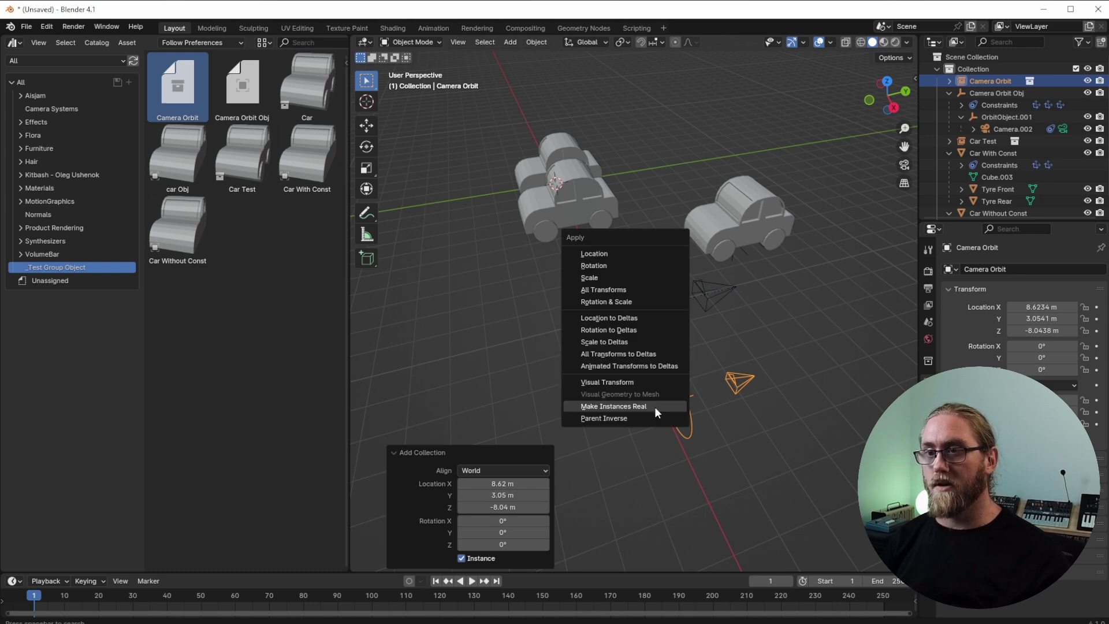
pyautogui.click(631, 406)
pyautogui.moveTo(705, 421); pyautogui.dragTo(800, 273, button='middle')
pyautogui.click(683, 412)
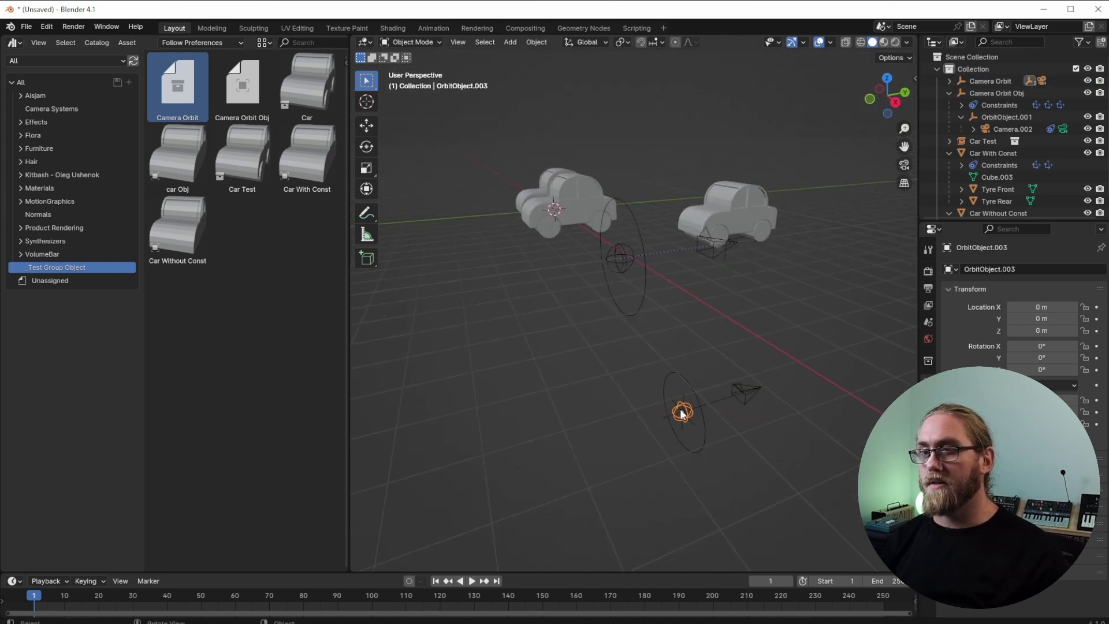
pyautogui.scroll(4, 681, 411)
pyautogui.scroll(-2, 678, 320)
pyautogui.click(700, 424)
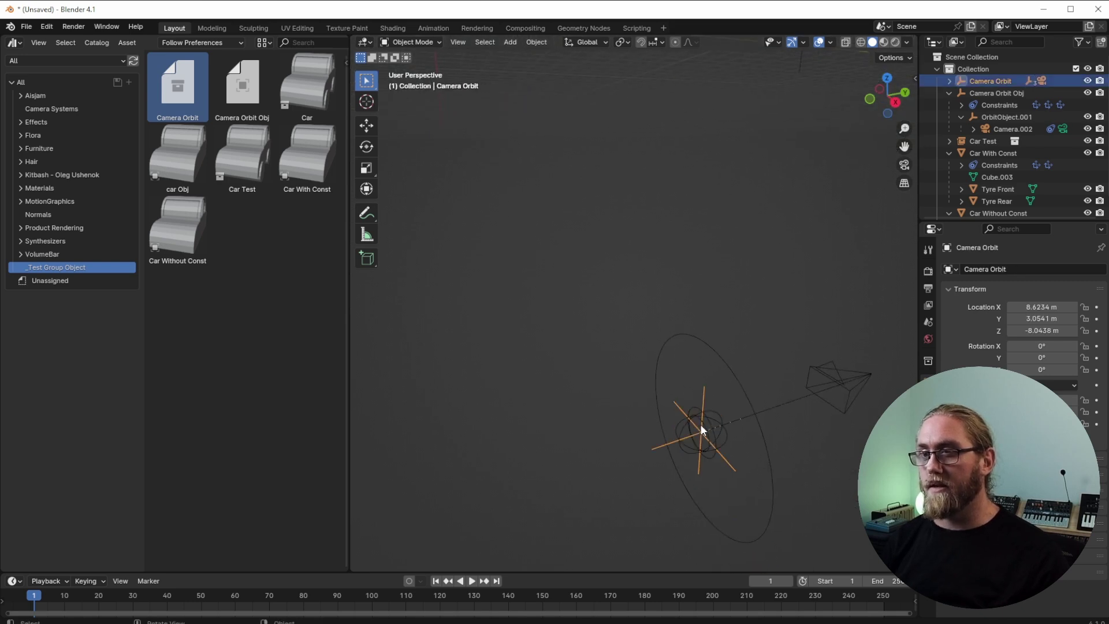
pyautogui.click(702, 427)
pyautogui.press('g')
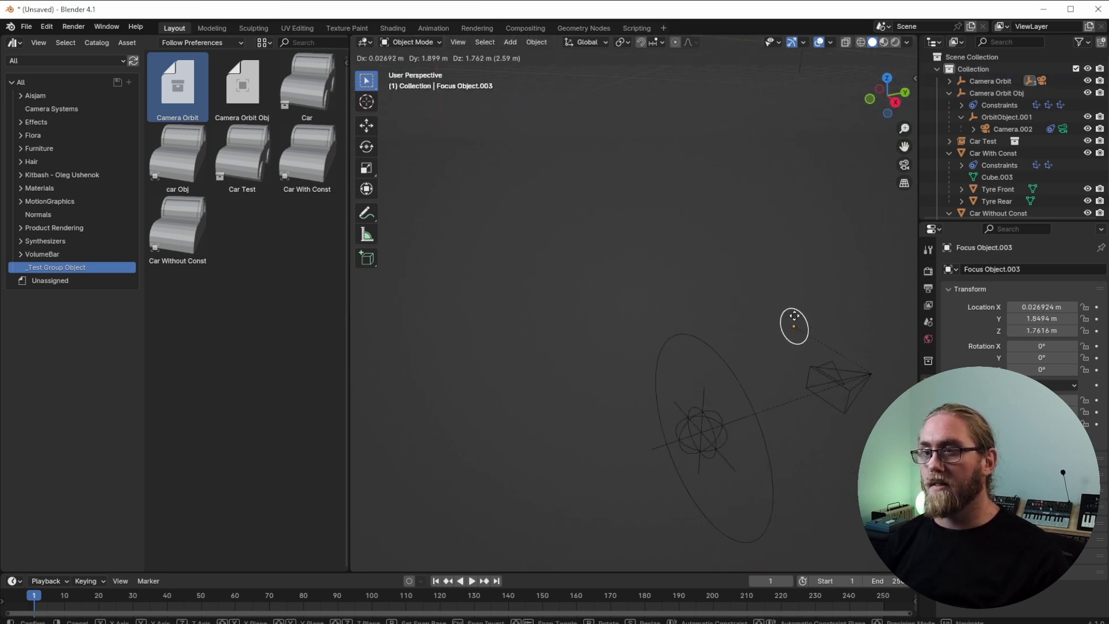
pyautogui.click(794, 316)
# Move the first rig's focus object beside the sphere.
pyautogui.moveTo(795, 316); pyautogui.dragTo(623, 269, button='middle')
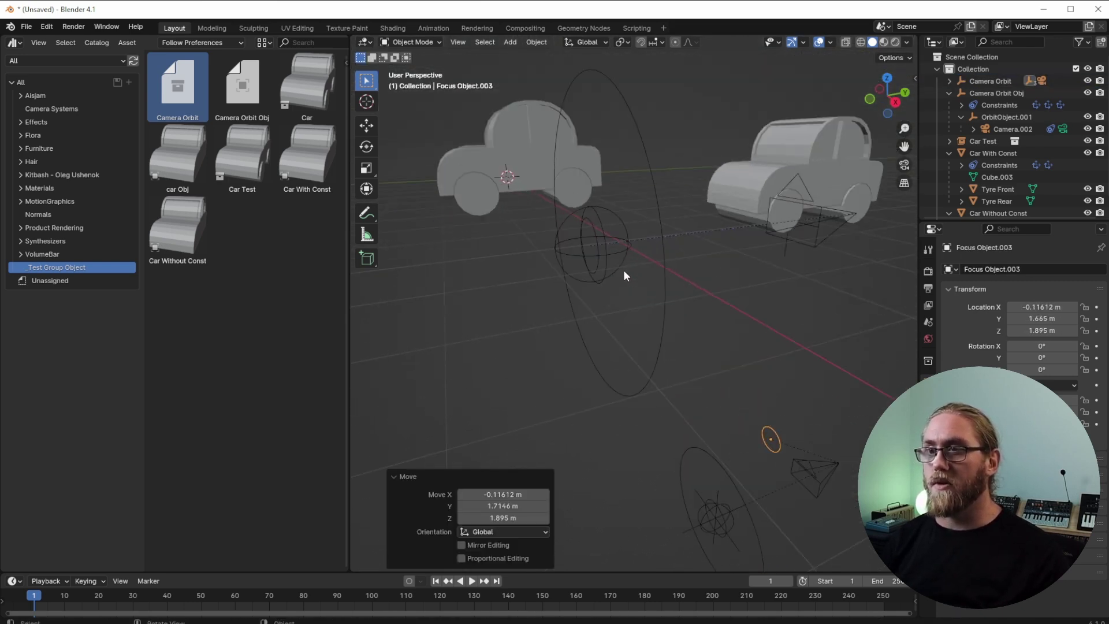
pyautogui.click(593, 227)
pyautogui.press('g')
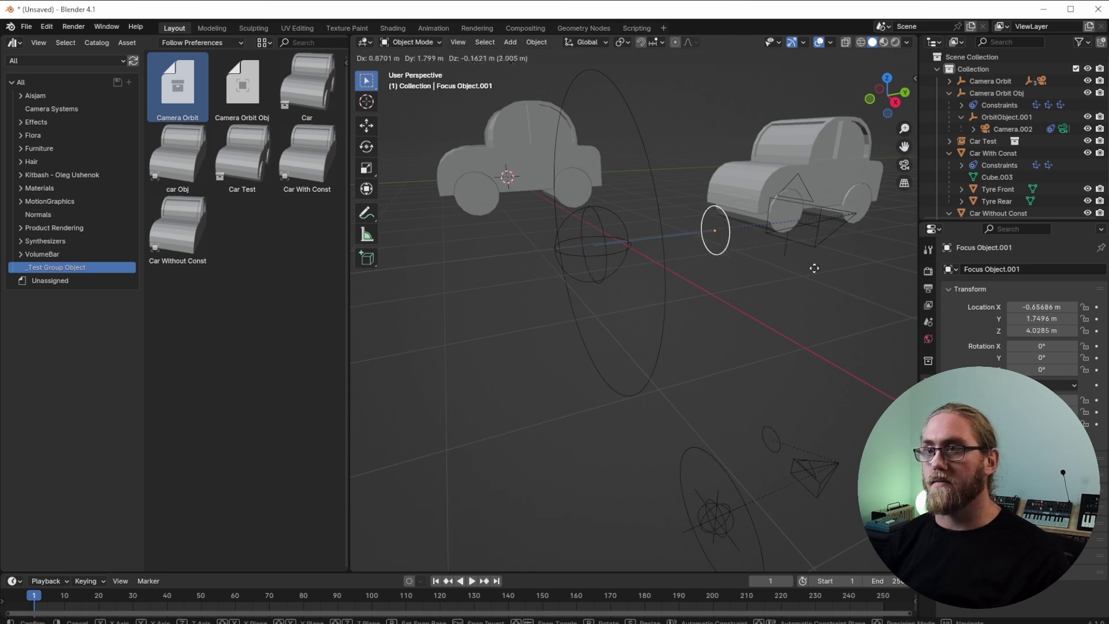
pyautogui.click(672, 293)
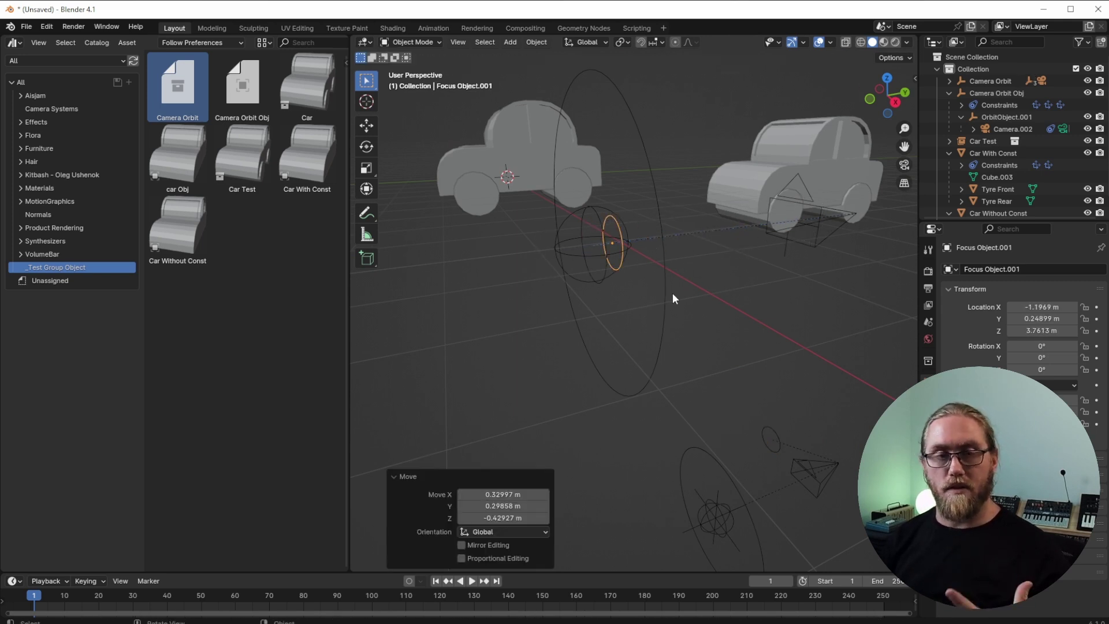